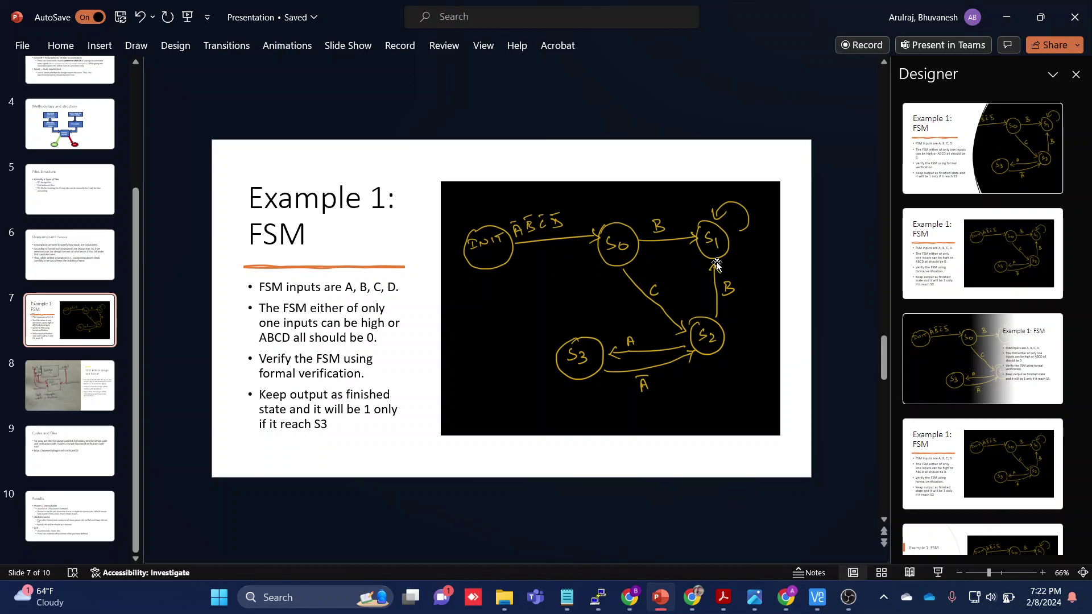
# Minimize the FSM example slide deck to bring back the JasperGold verification session.
pyautogui.click(1006, 17)
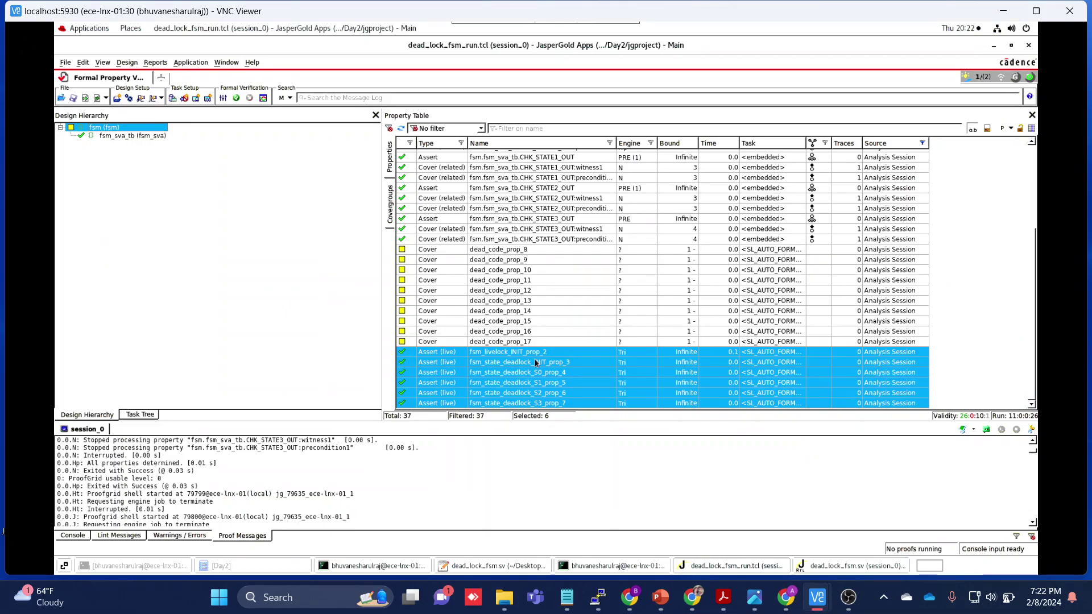
# Paste the deadlock, live-lock and dead-code check commands into dead_lock_fsm_run.tcl.
pyautogui.moveTo(566, 597)
pyautogui.click(461, 565)
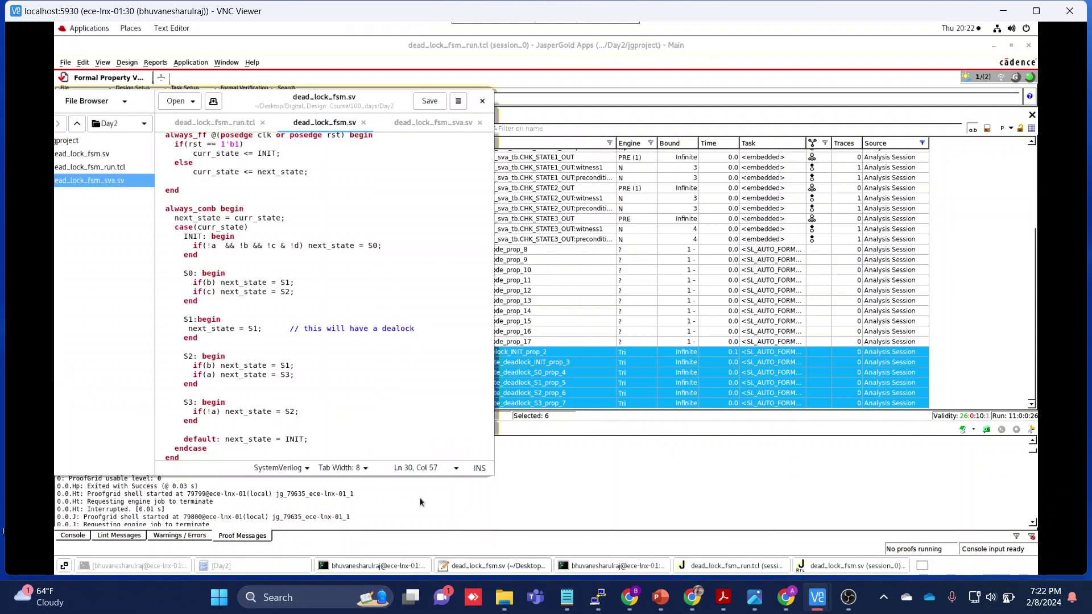
pyautogui.click(215, 122)
pyautogui.write('##Deadlock, Live-Lock and deadcode verification check_superlint -init config_rtlds -rule -enable -tag {FSM_IS_DLCK FSM_IS_LLCK} check_superlint -extract')
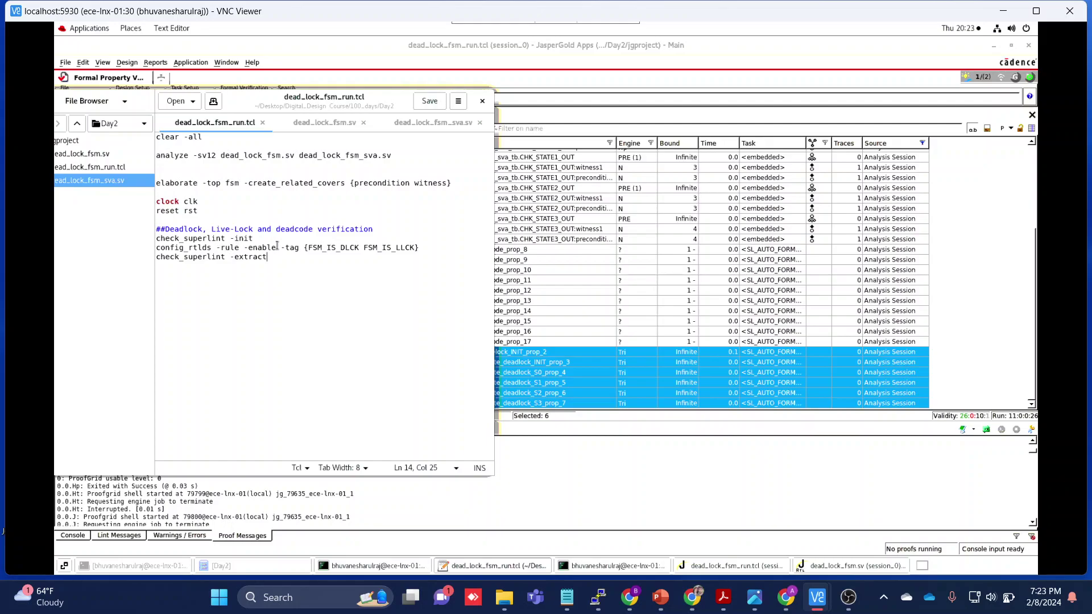
# Edit the config_rtlds tag line to enable FSM_IS_DLCK and FSM_IS_LLCK, then return to JasperGold.
pyautogui.click(343, 248)
pyautogui.moveTo(396, 248); pyautogui.dragTo(407, 248)
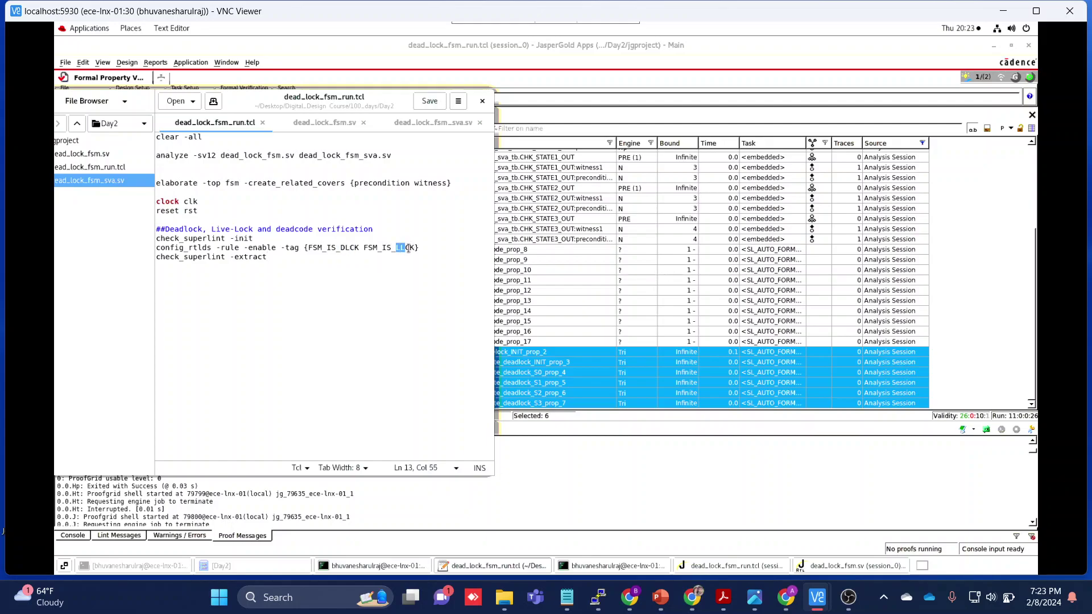
pyautogui.click(303, 254)
pyautogui.click(533, 377)
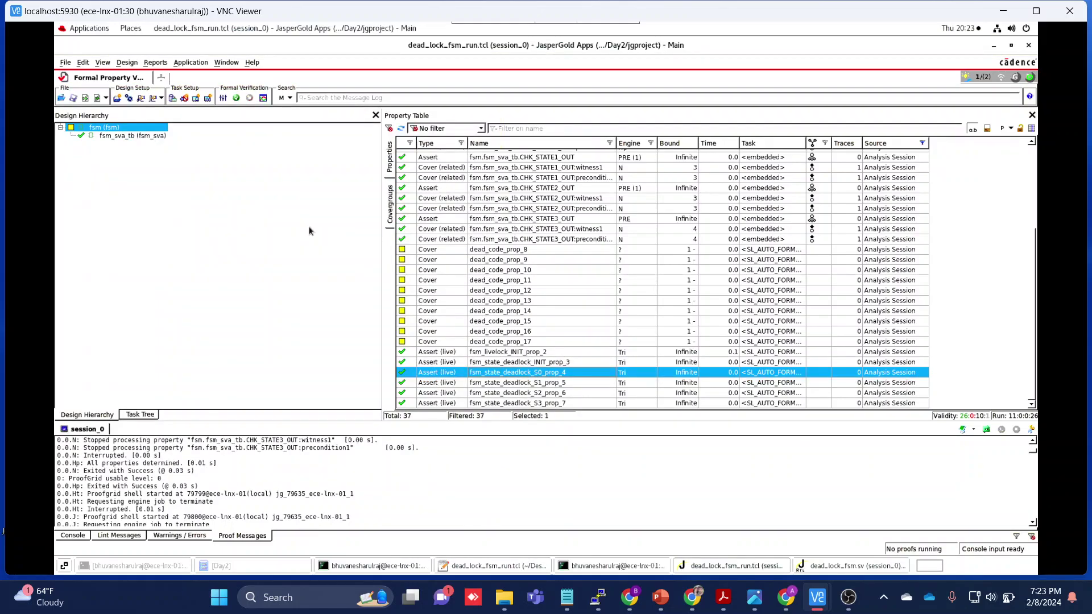
# Reload the design so the updated dead_lock_fsm_run.tcl script reruns.
pyautogui.click(118, 100)
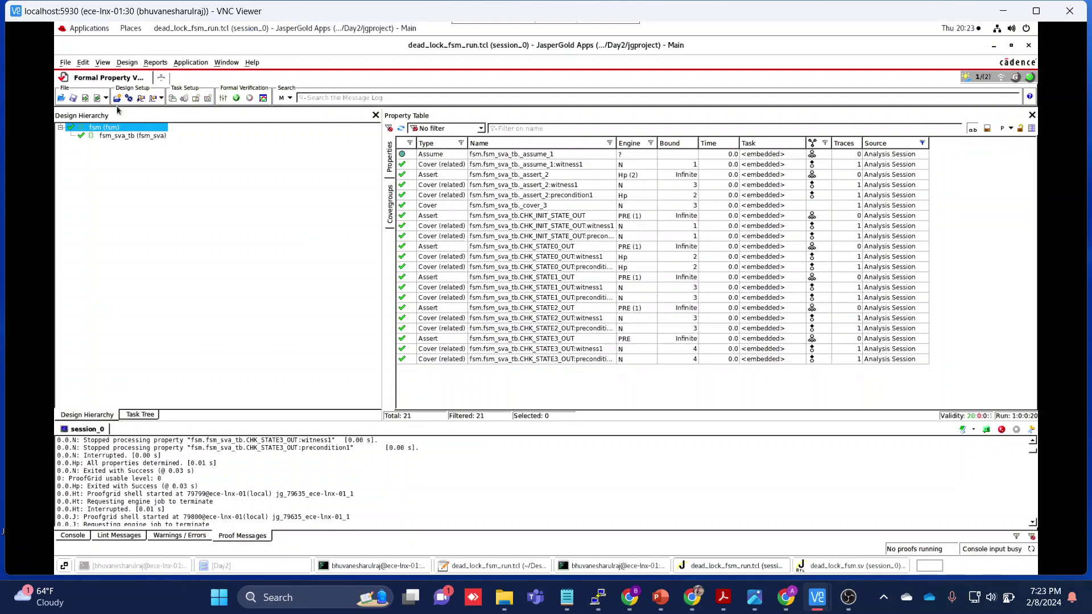
pyautogui.rightClick(430, 165)
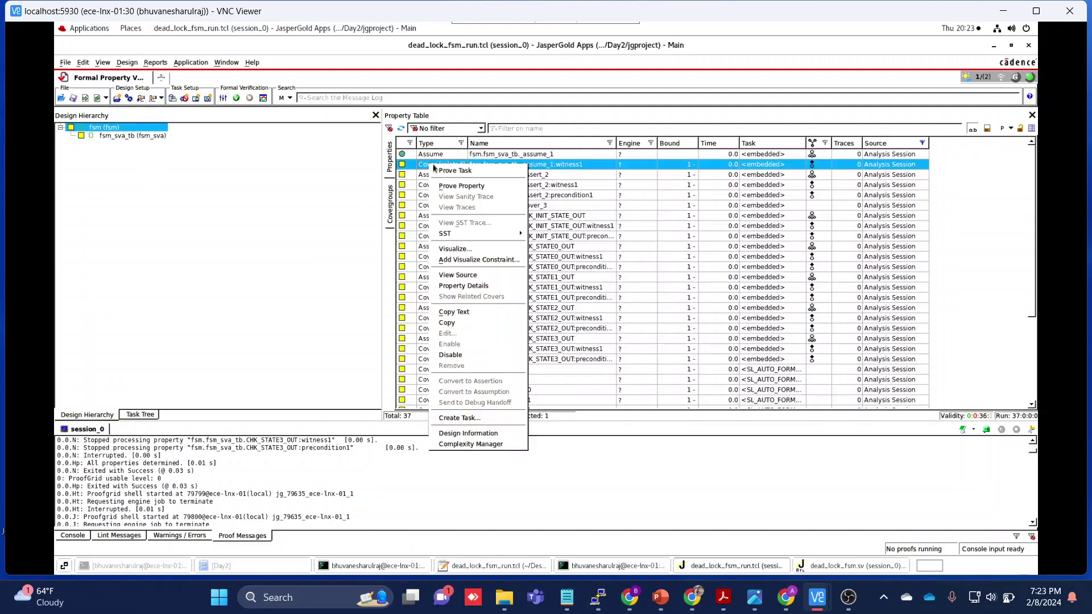
pyautogui.click(438, 176)
pyautogui.scroll(-4, 439, 230)
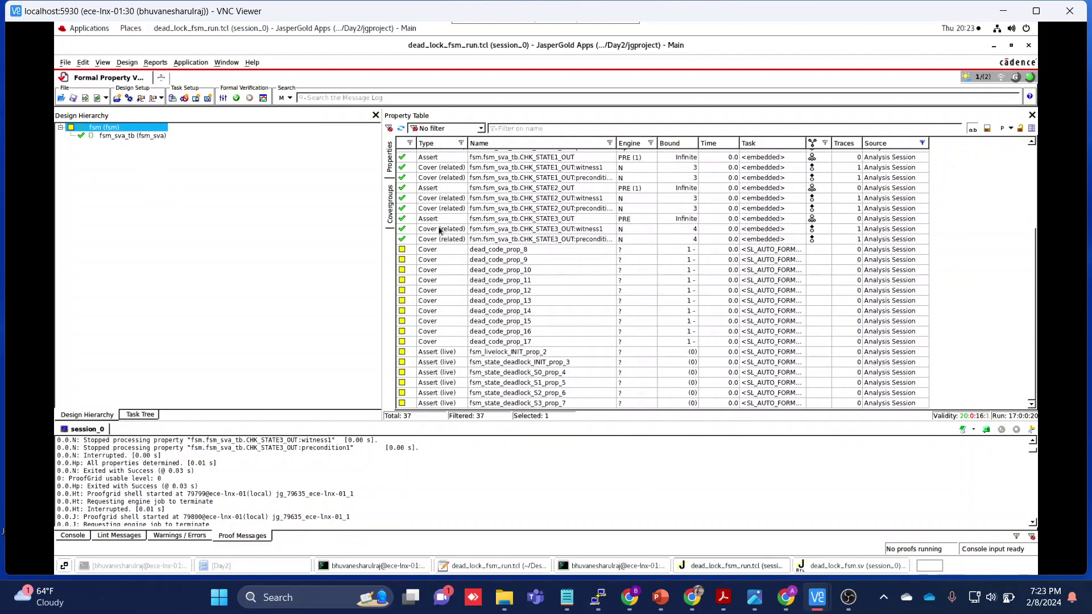
# Prove the six live assertions and select the failing fsm_livelock_INIT_prop_2 and fsm_state_deadlock_S1_prop_5.
pyautogui.click(441, 353)
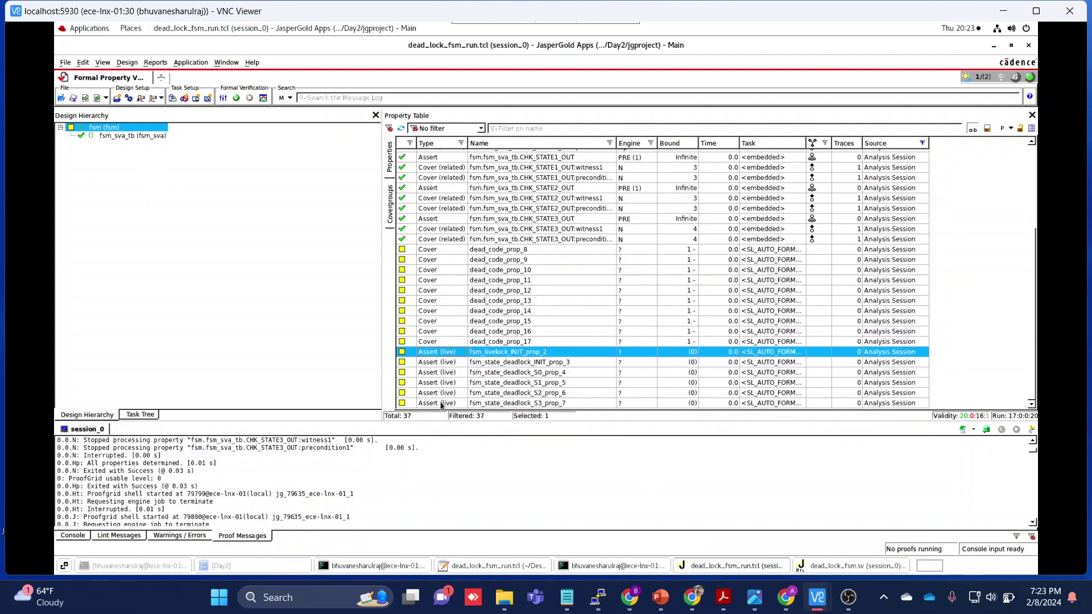
pyautogui.keyDown('shift'); pyautogui.click(442, 404); pyautogui.keyUp('shift')
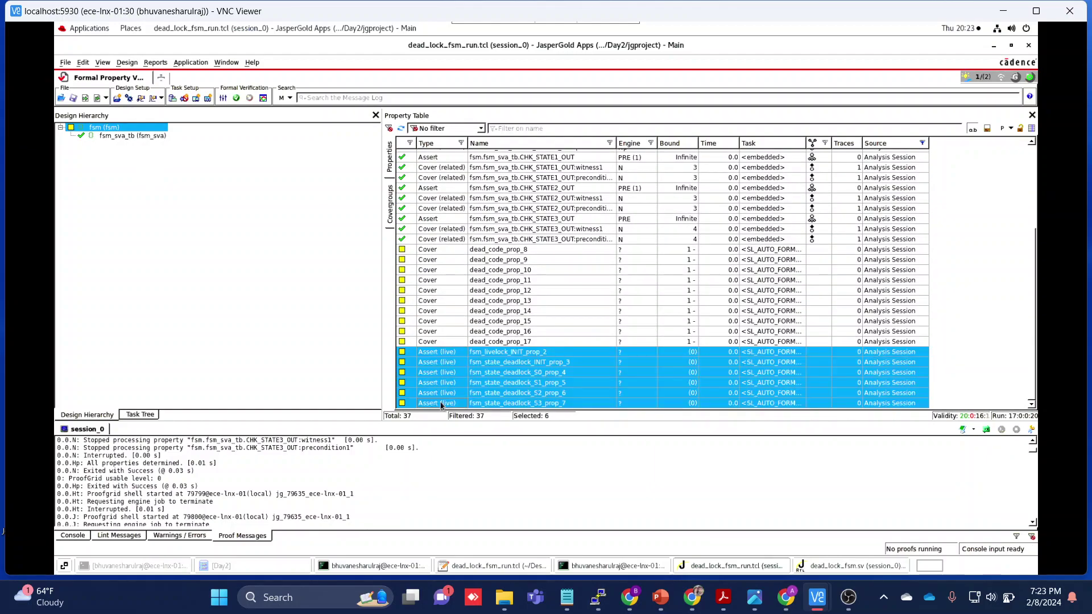
pyautogui.rightClick(489, 356)
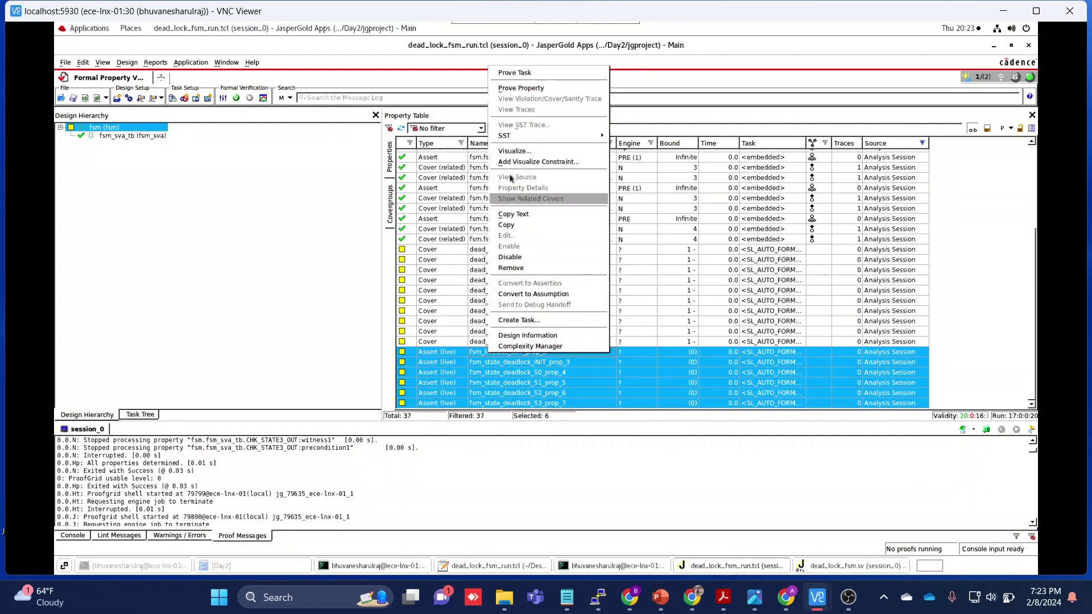
pyautogui.click(517, 88)
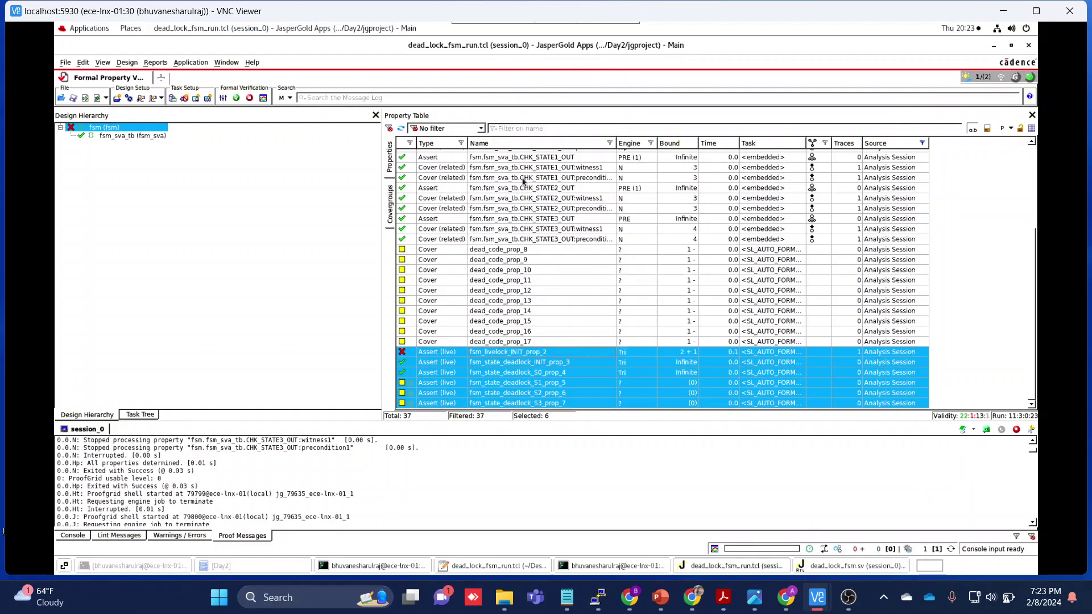
pyautogui.click(479, 352)
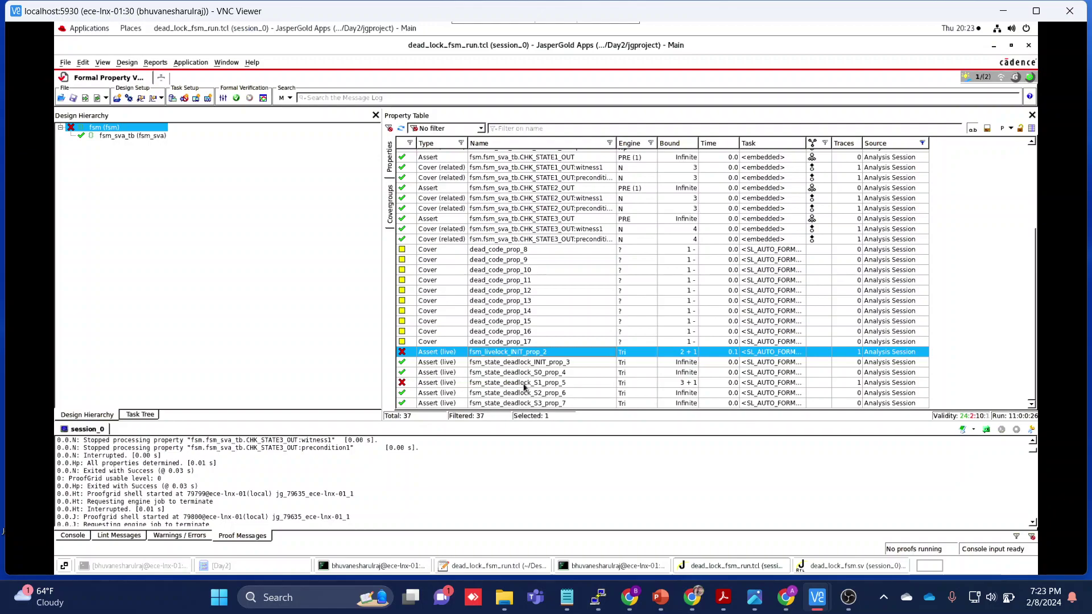
pyautogui.click(549, 386)
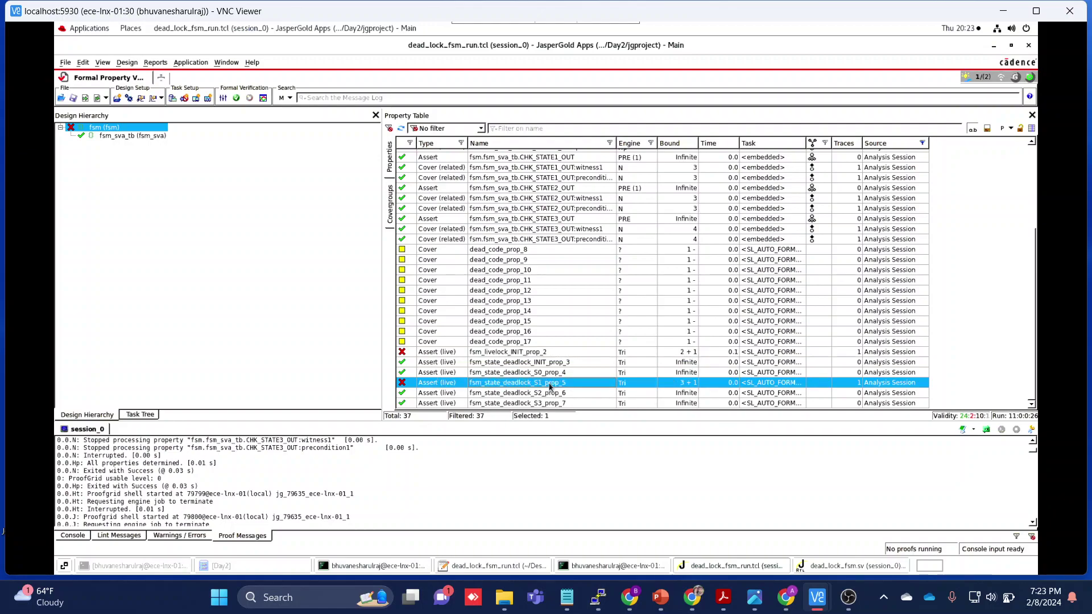
pyautogui.click(663, 601)
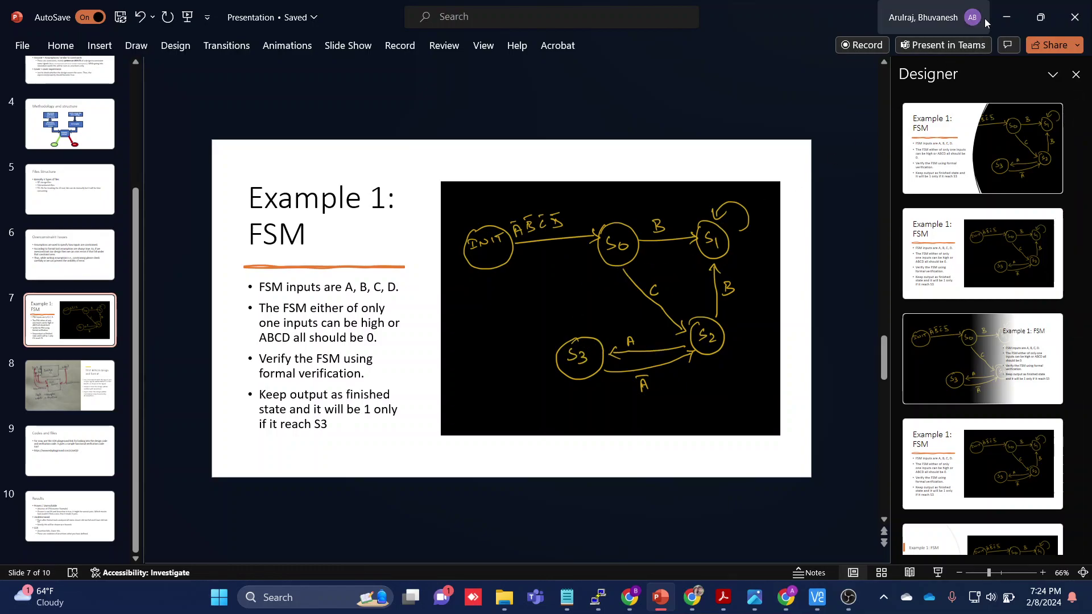
pyautogui.click(1006, 17)
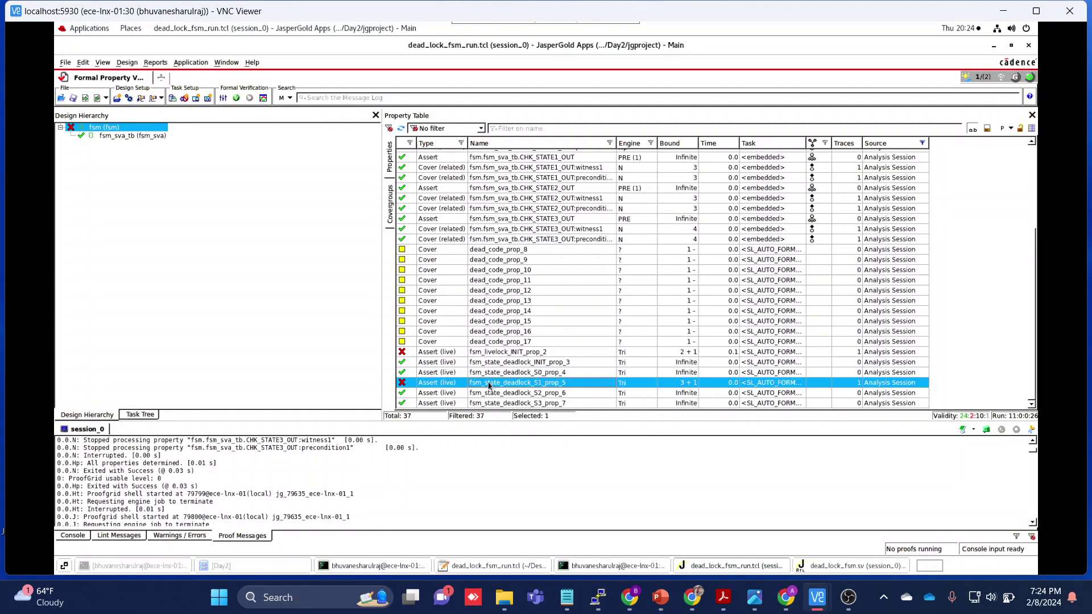
# Inspect the fsm_state_deadlock_S1_prop_5 counterexample waveform showing the FSM stuck in S1, then minimize it.
pyautogui.doubleClick(487, 382)
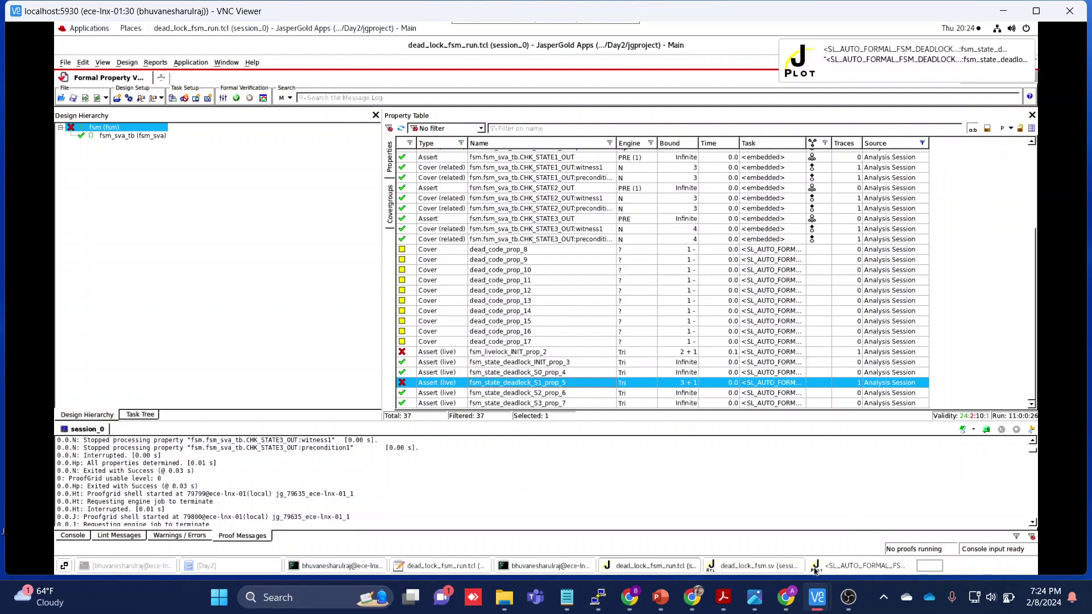
pyautogui.click(815, 571)
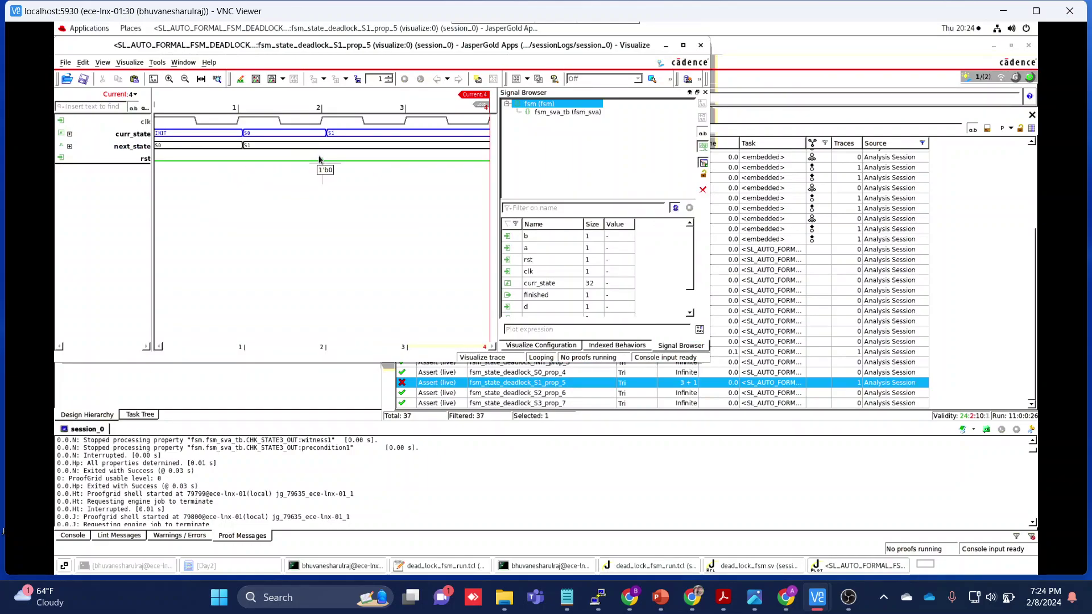
pyautogui.moveTo(334, 146)
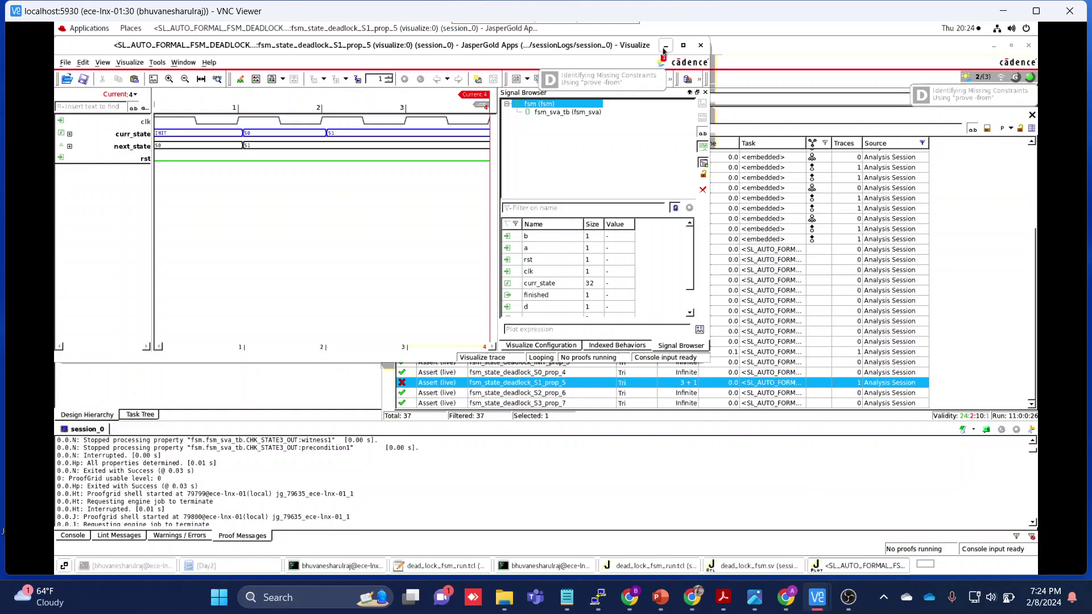
pyautogui.click(664, 48)
pyautogui.click(503, 353)
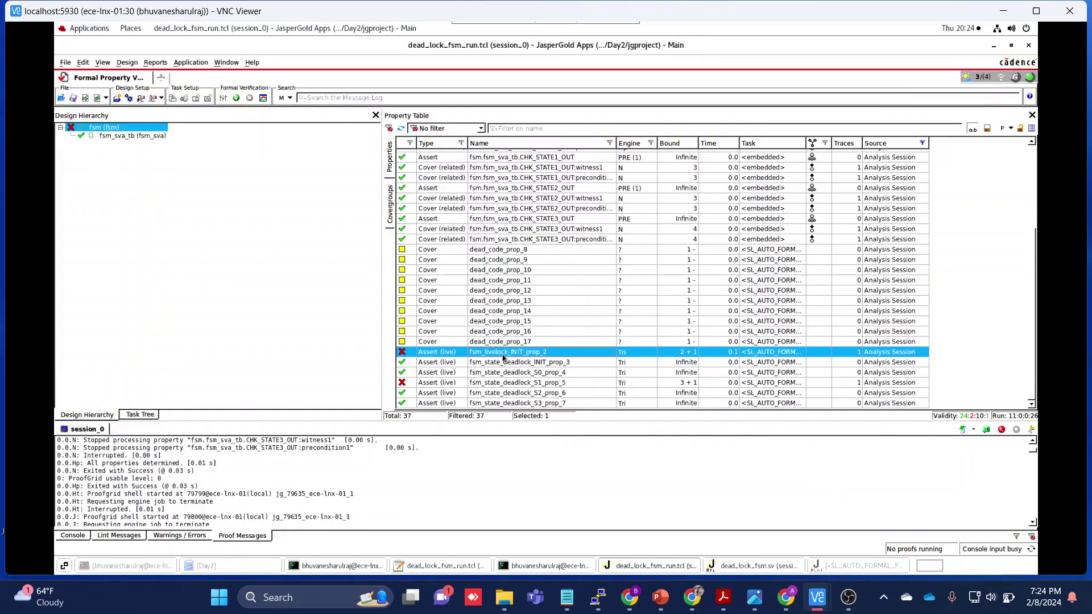
# Open the fsm_livelock_INIT_prop_2 trace, check the FSM diagram slide, then bring up the script editor.
pyautogui.doubleClick(502, 354)
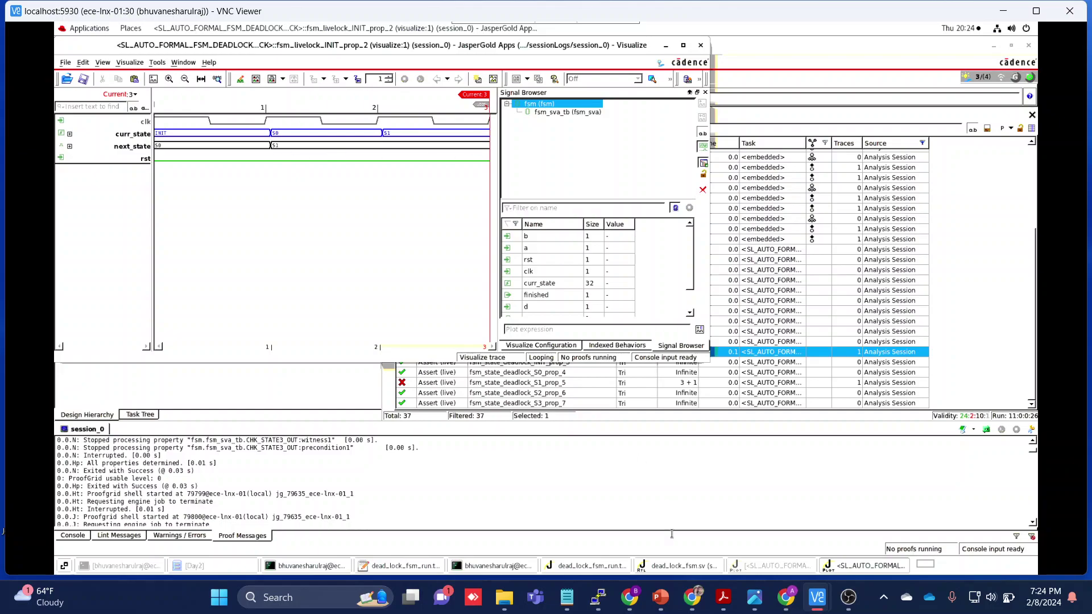
pyautogui.click(660, 597)
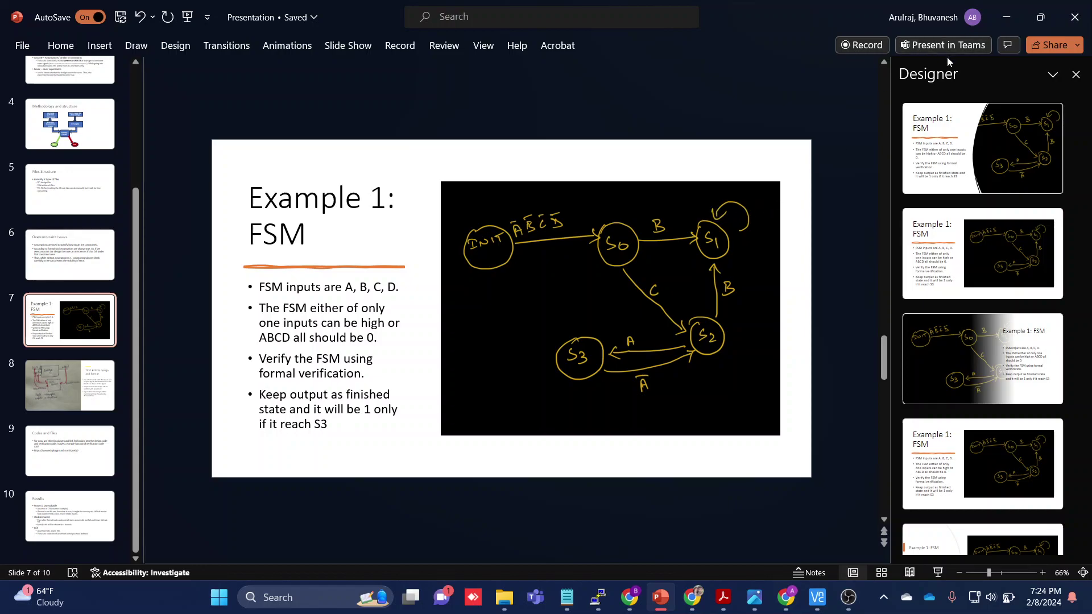
pyautogui.click(1007, 19)
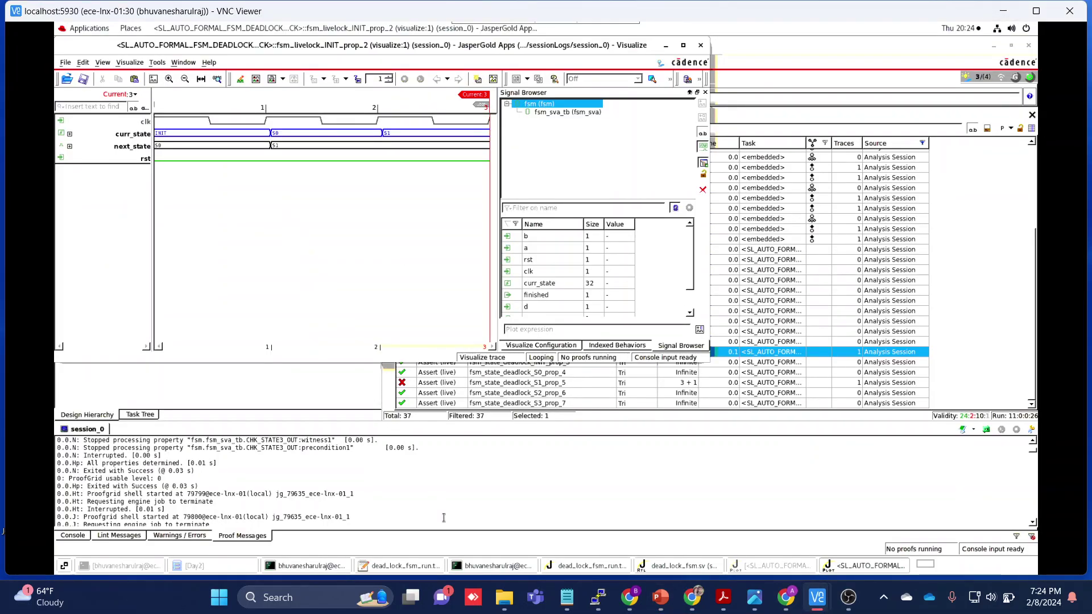
pyautogui.click(407, 566)
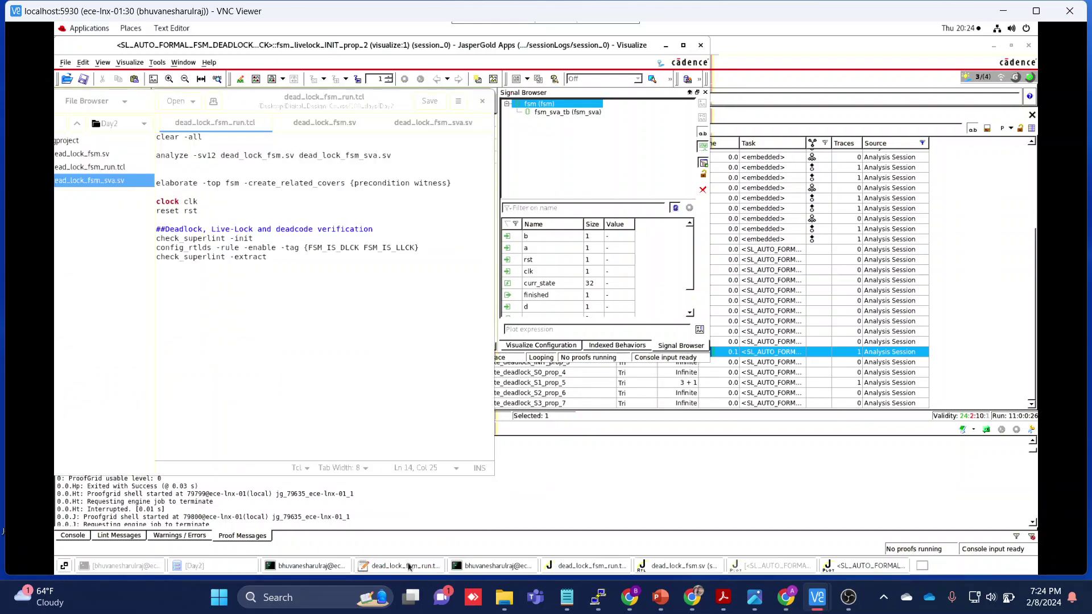
# In dead_lock_fsm.sv, make S1 go to INIT when d is high, and save the file.
pyautogui.click(324, 122)
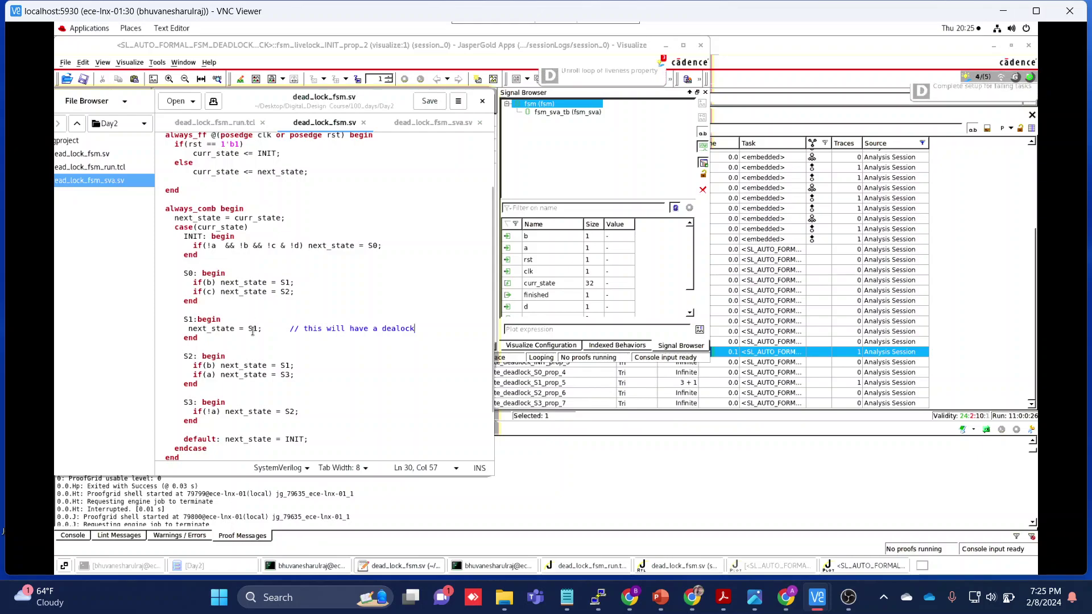
pyautogui.click(189, 329)
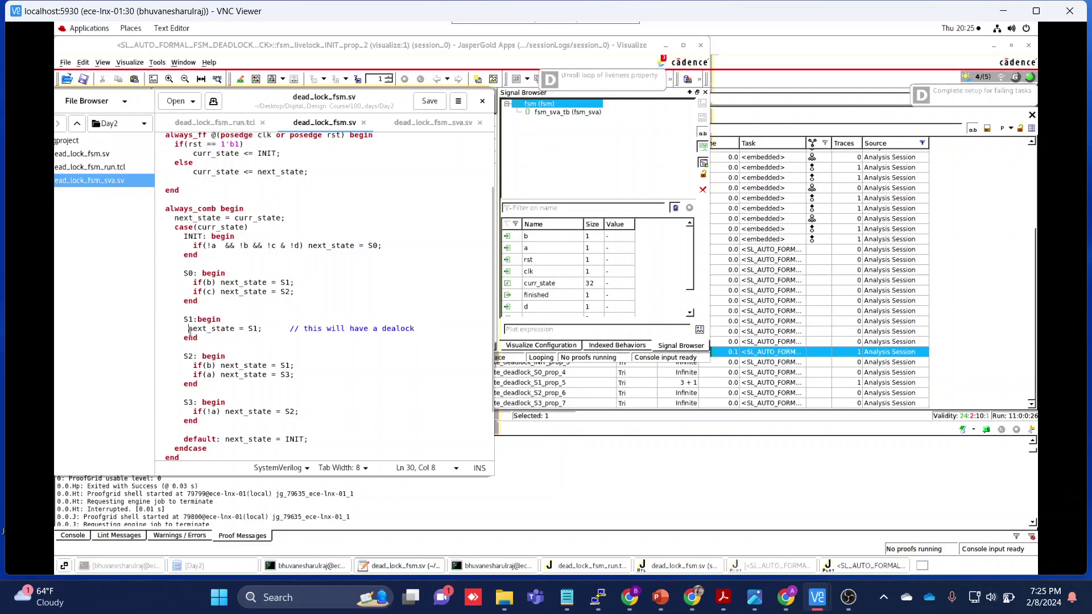
pyautogui.write('if()')
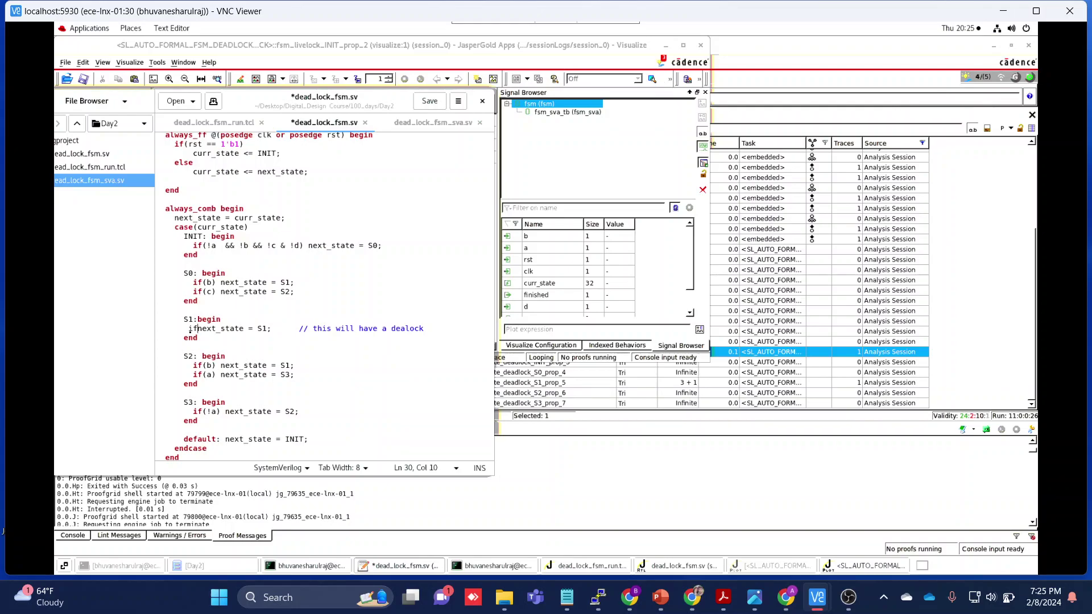
pyautogui.write('d')
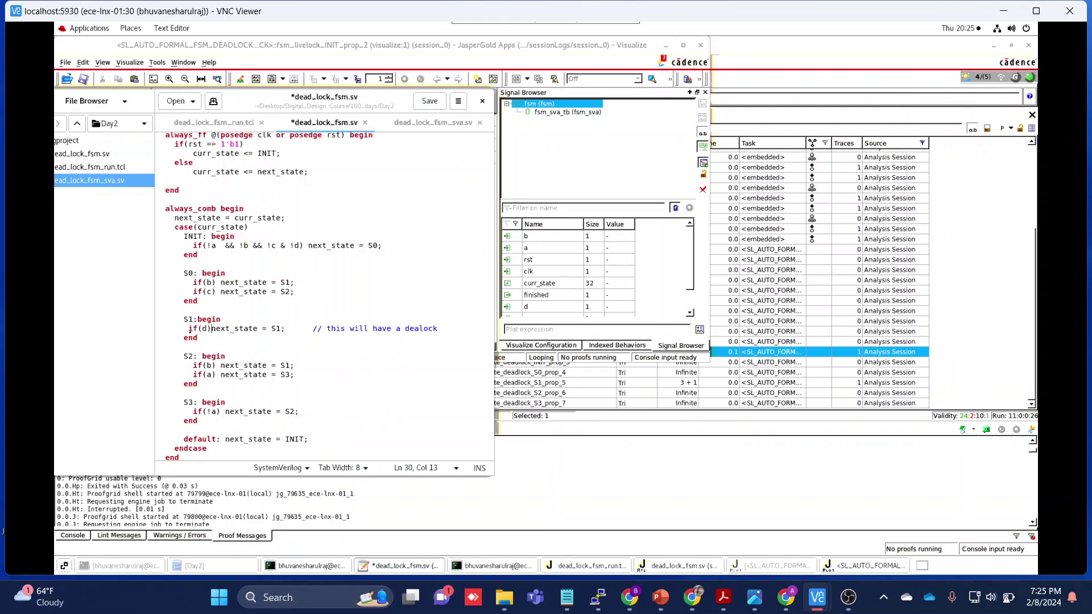
pyautogui.press('Right')
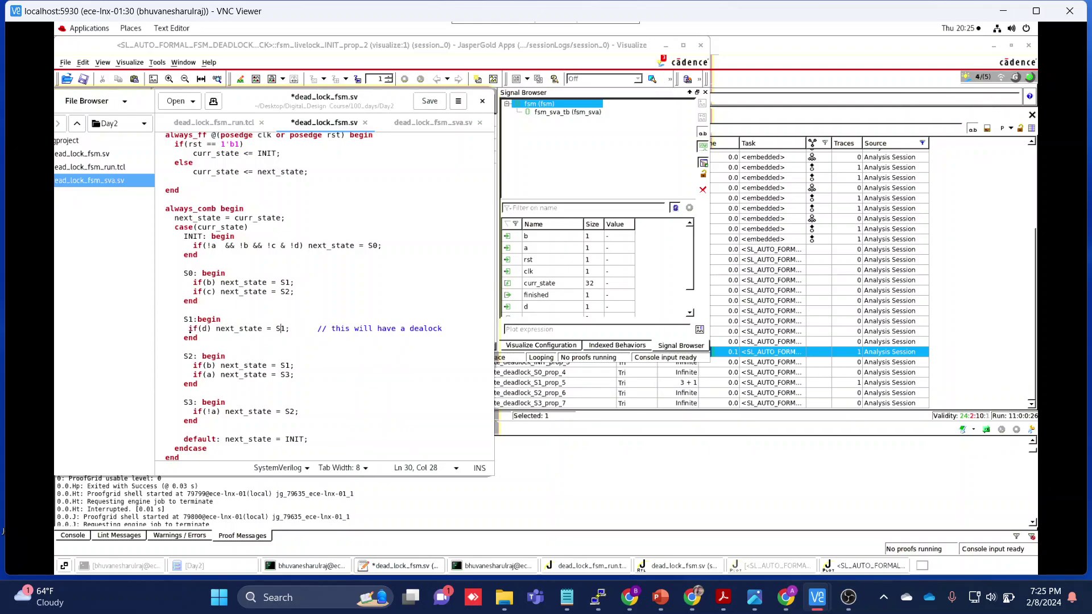
pyautogui.press('Delete')
pyautogui.press('BackSpace')
pyautogui.write('IN')
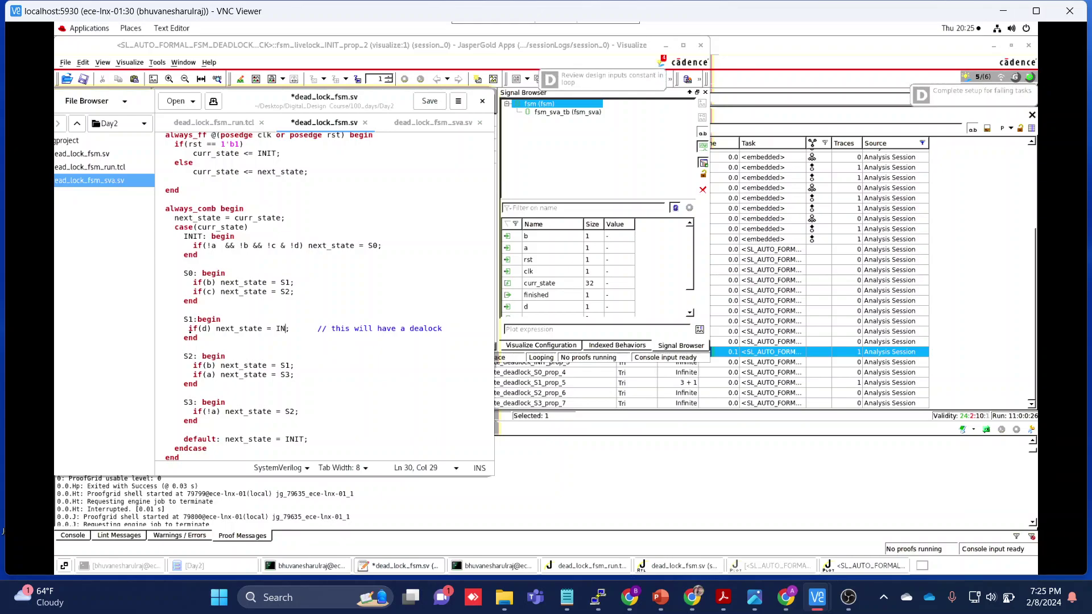
pyautogui.write('IT')
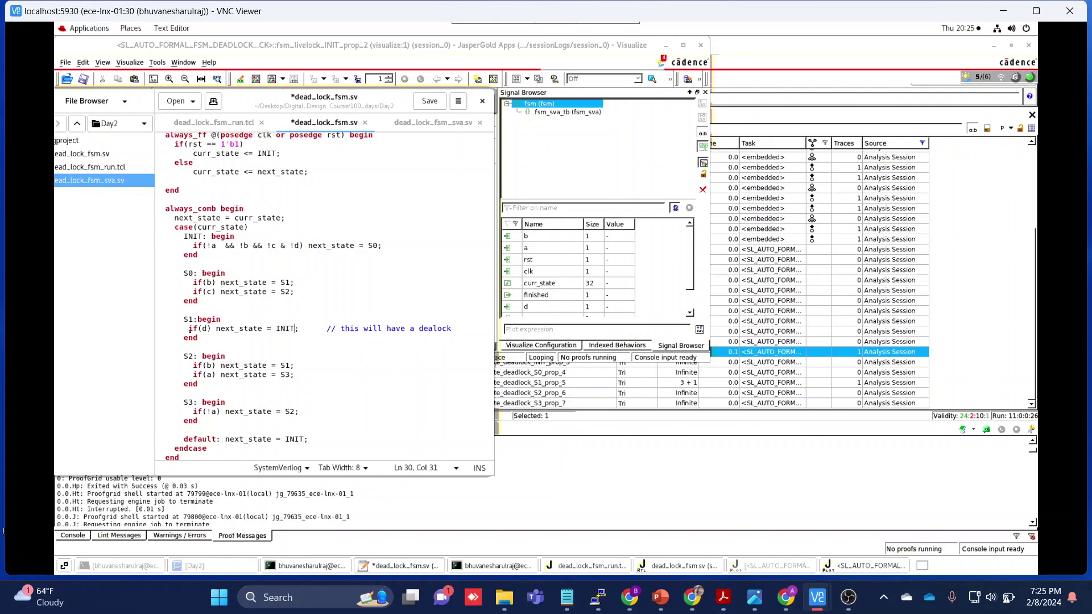
pyautogui.click(659, 597)
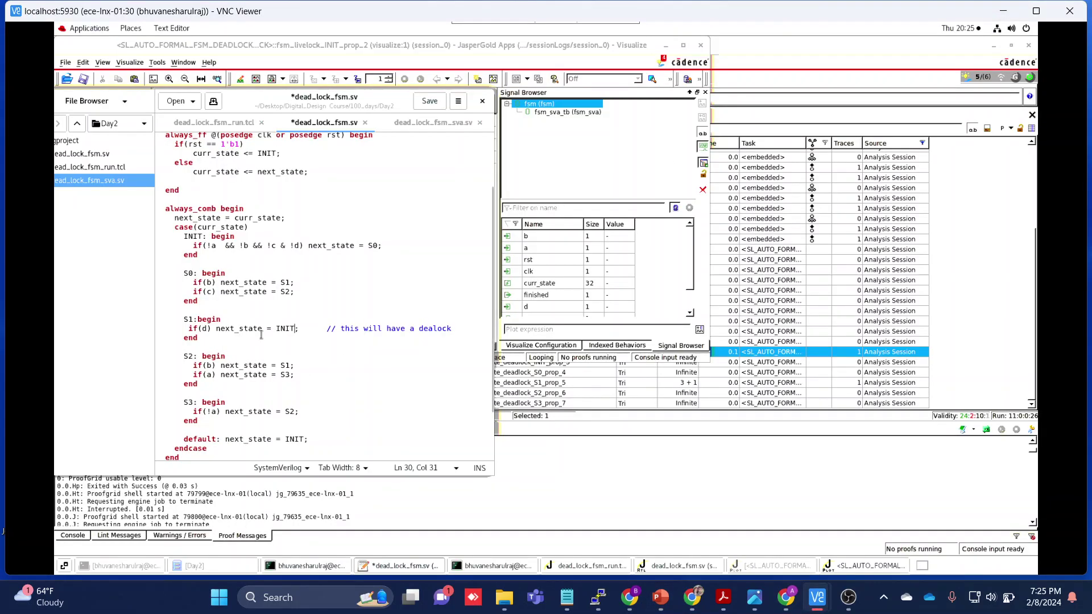
pyautogui.hotkey('ctrl', 's')
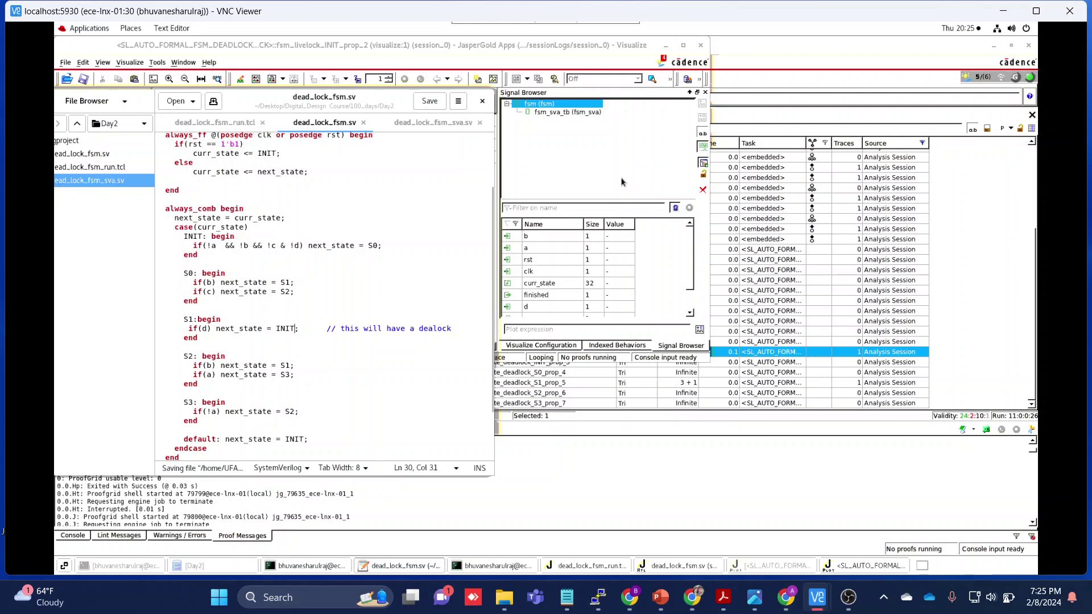
pyautogui.click(621, 182)
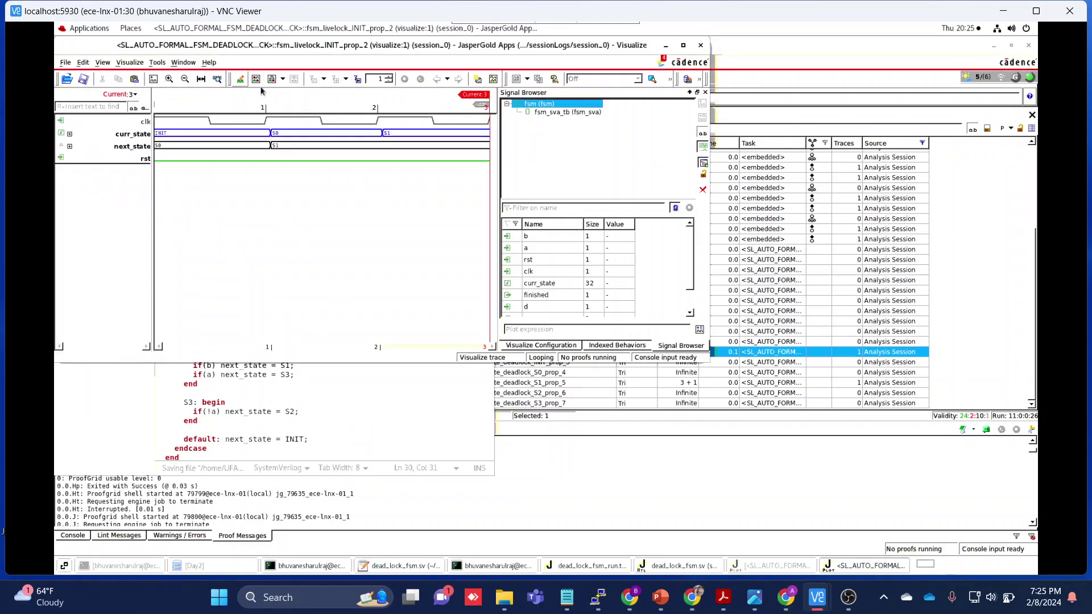
# Re-run dead_lock_fsm_run.tcl from the recent-scripts list to reload the fixed design.
pyautogui.click(561, 393)
pyautogui.click(107, 97)
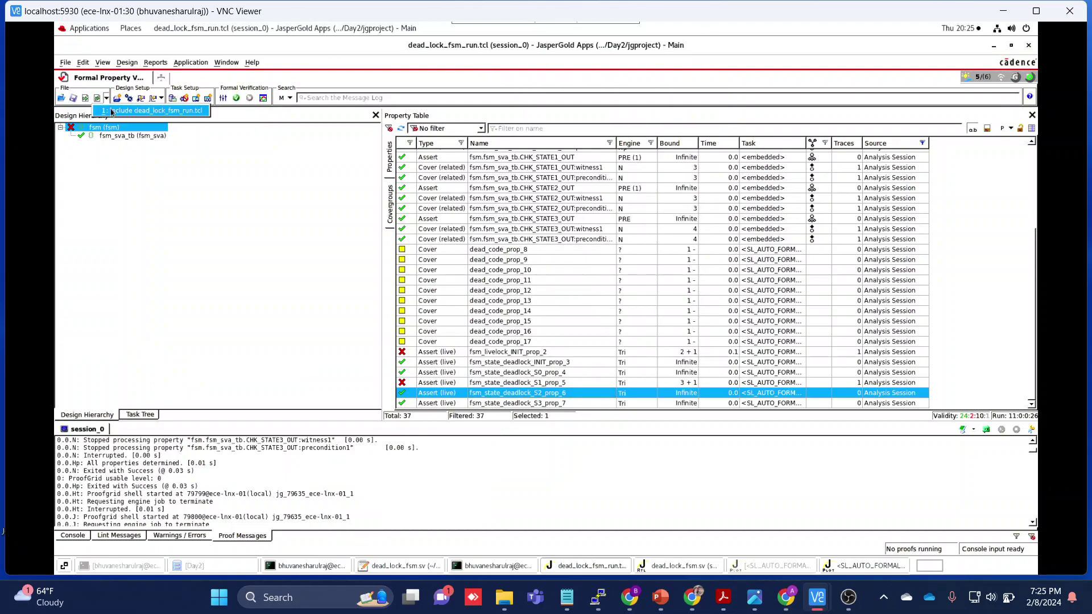
pyautogui.click(120, 110)
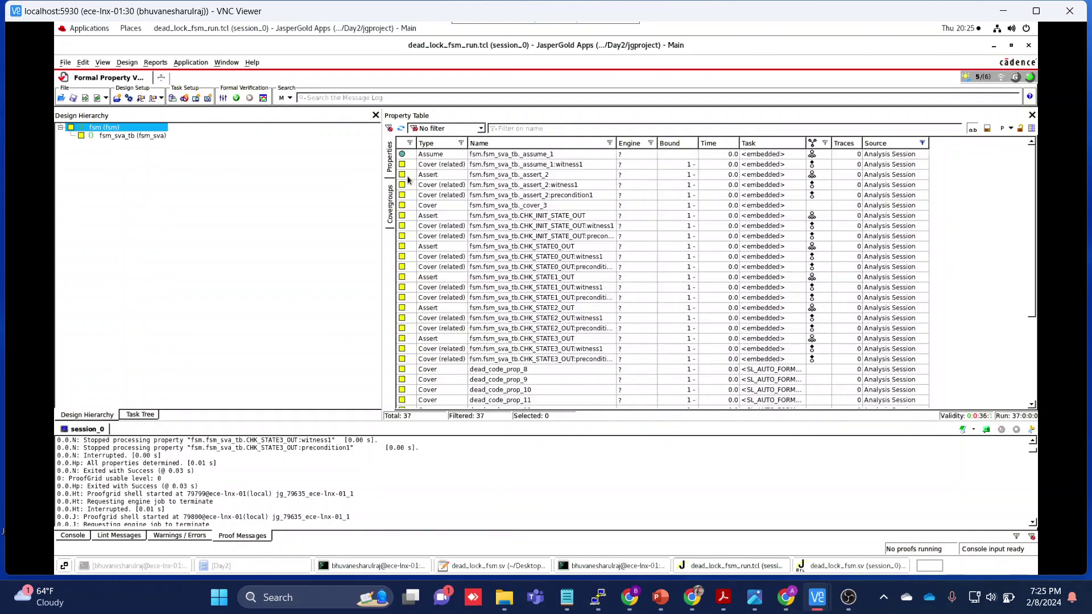
pyautogui.scroll(-4, 438, 272)
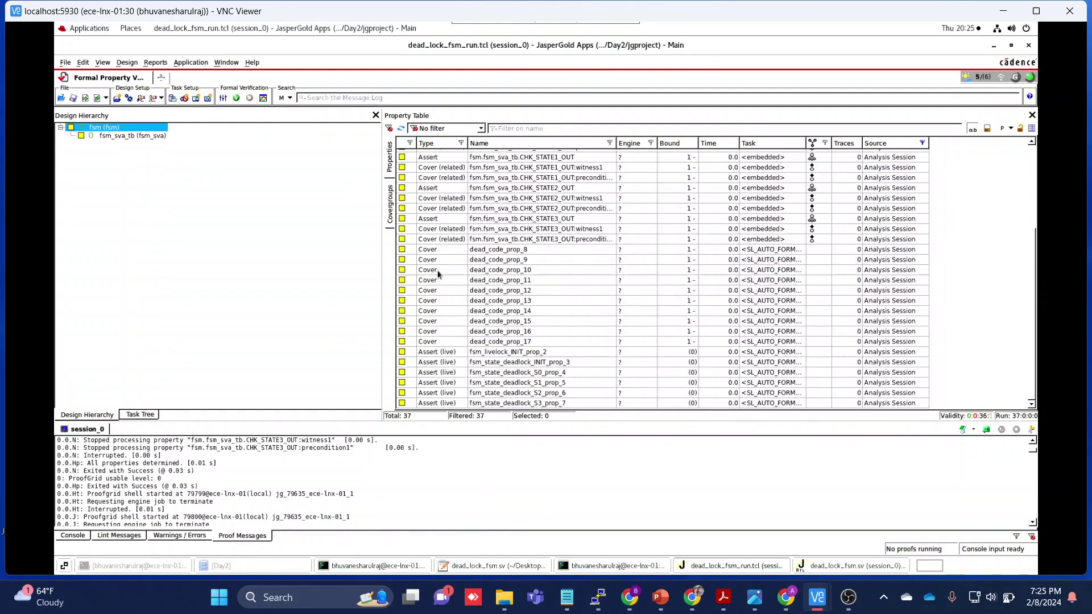
# Prove the six live assertions, all passing with Infinite bound, then switch to PowerPoint.
pyautogui.click(438, 354)
pyautogui.keyDown('shift'); pyautogui.click(436, 404); pyautogui.keyUp('shift')
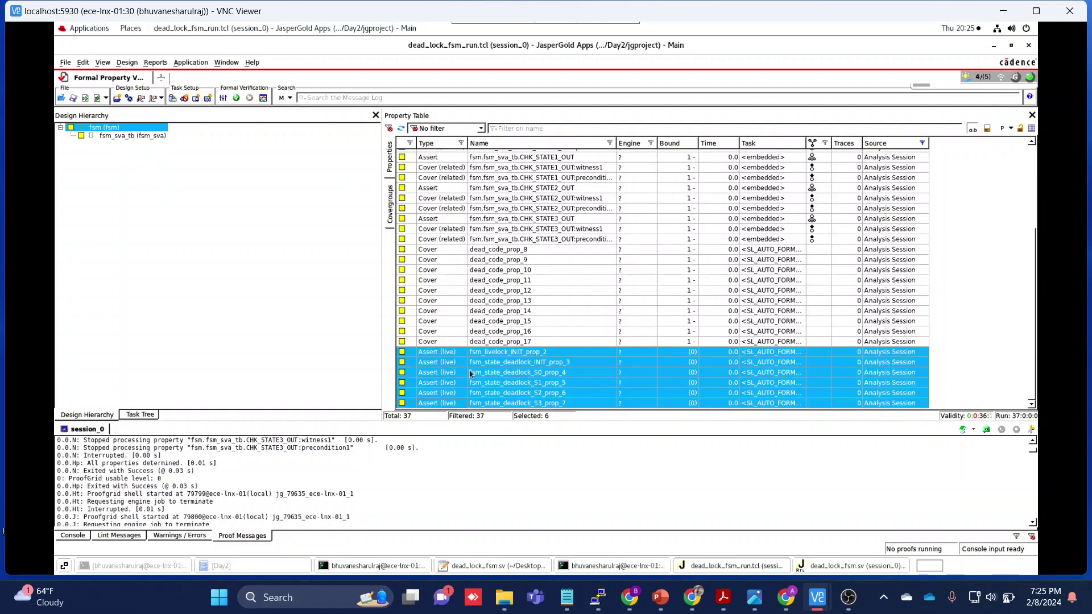
pyautogui.rightClick(469, 371)
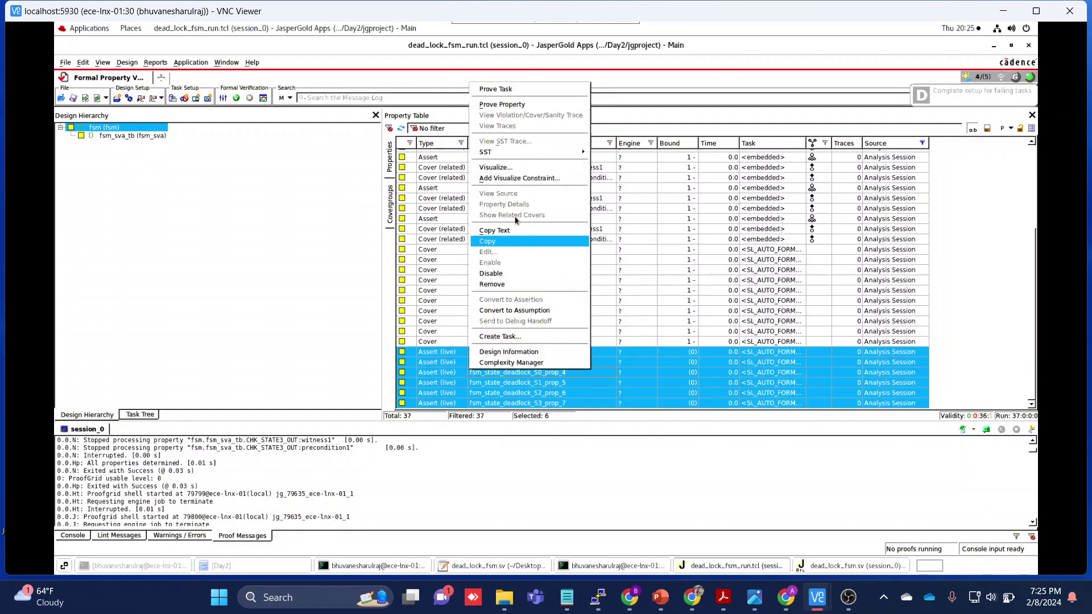
pyautogui.click(502, 105)
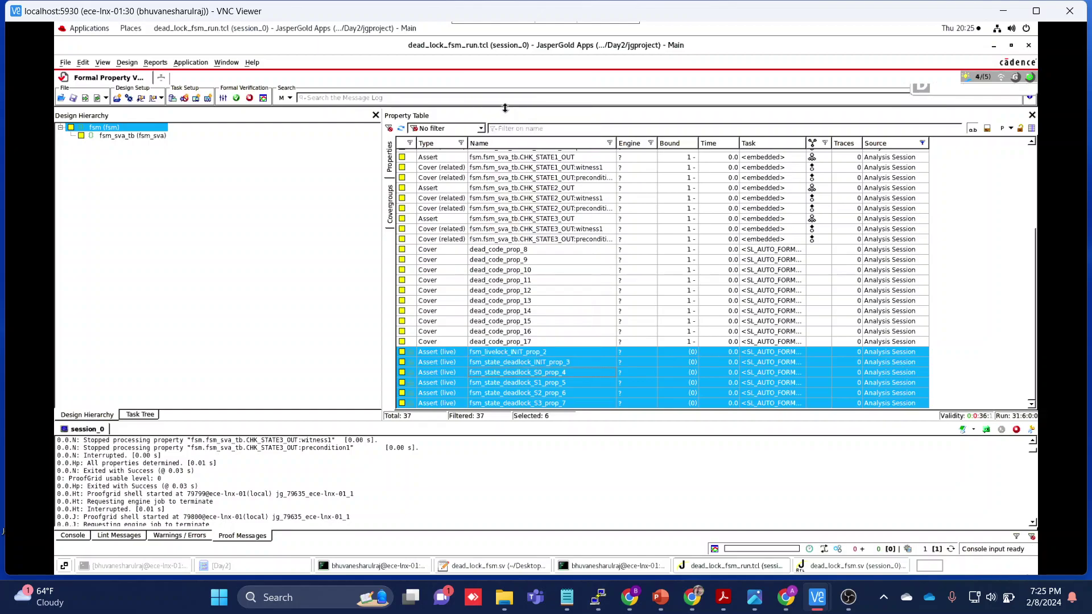
pyautogui.click(440, 363)
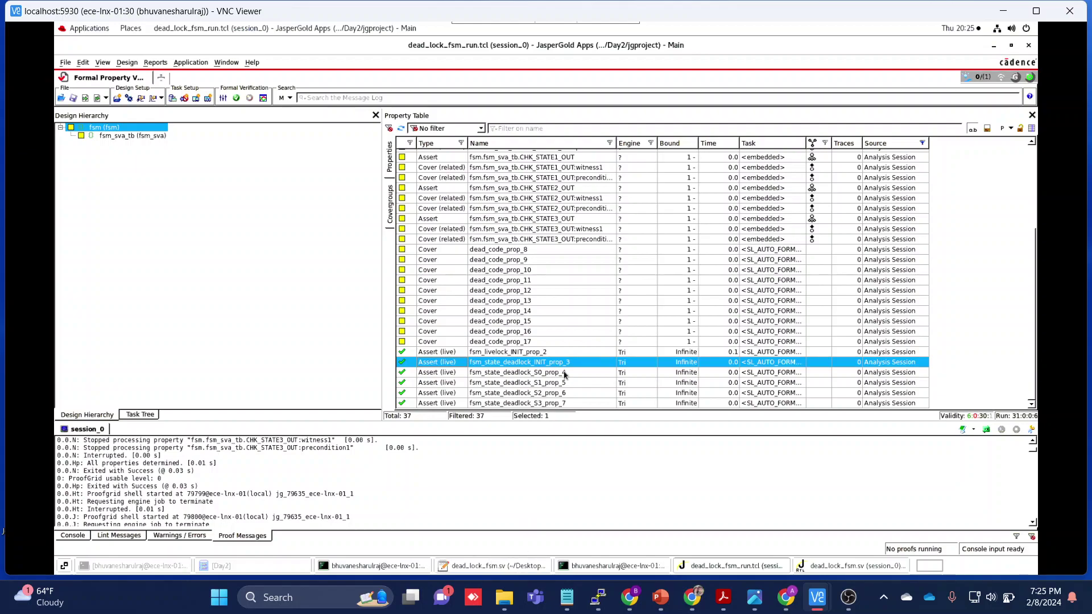
pyautogui.moveTo(682, 597)
pyautogui.click(776, 521)
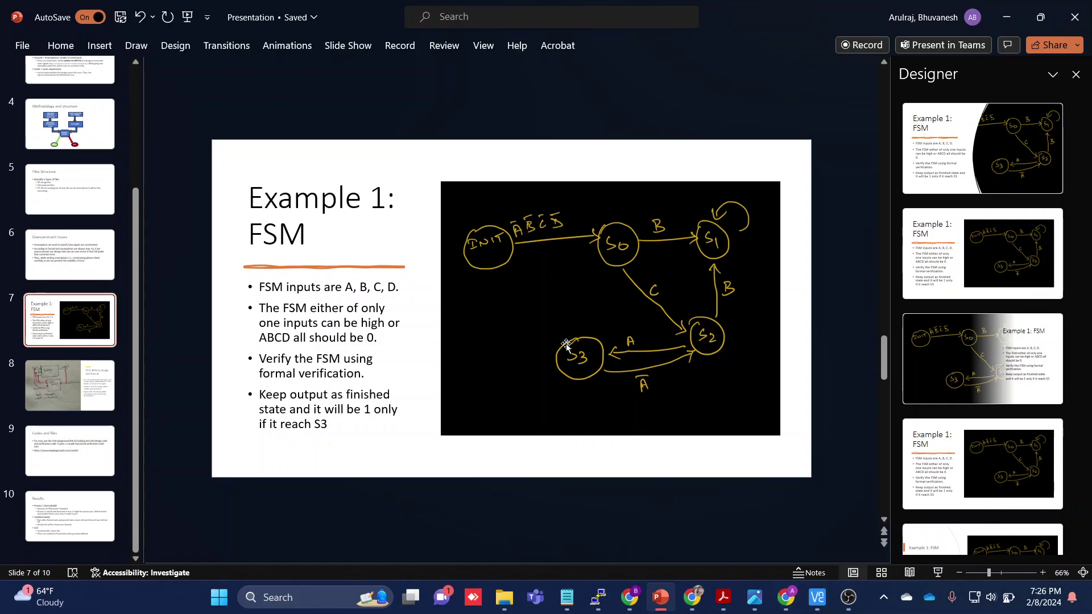
# After reviewing slide 7's FSM diagram, minimize PowerPoint to return to the property table.
pyautogui.click(1006, 31)
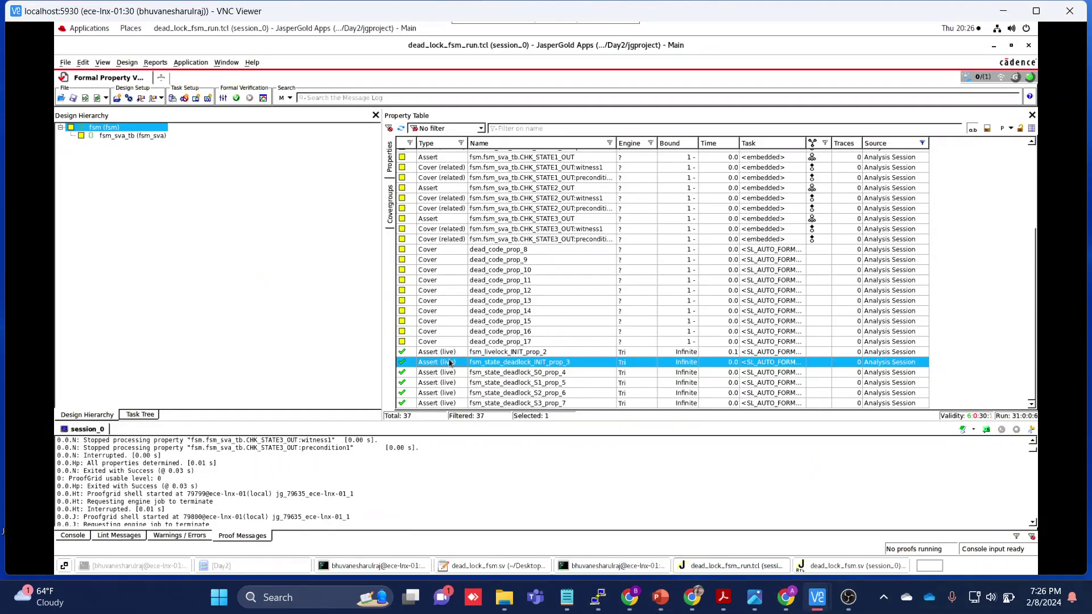
# Comment out the S2 'if(b) next_state = S1;' line in dead_lock_fsm.sv and save.
pyautogui.click(461, 569)
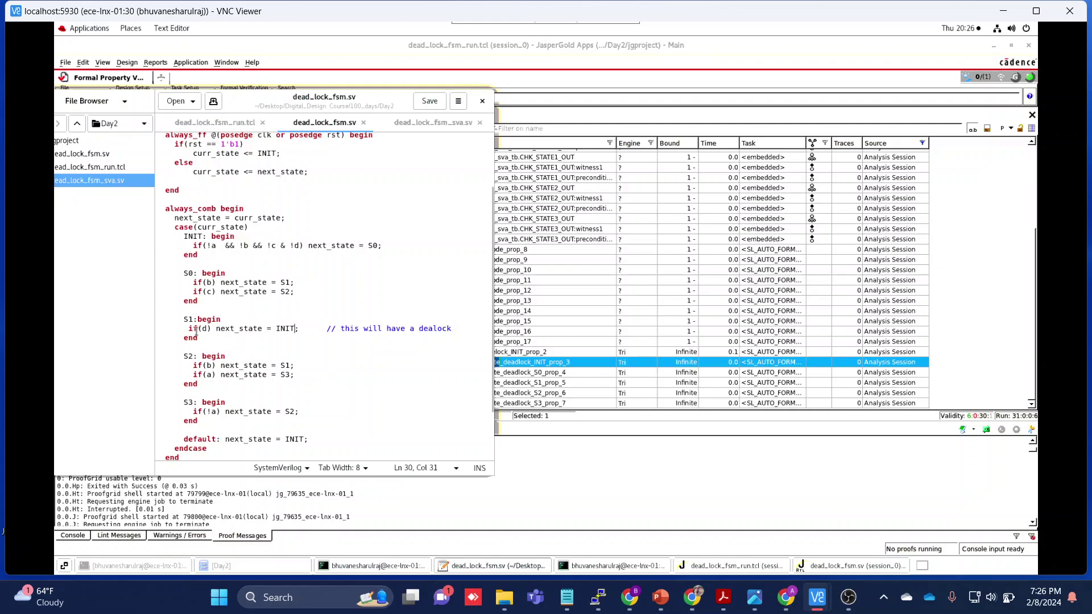
pyautogui.scroll(-1, 230, 349)
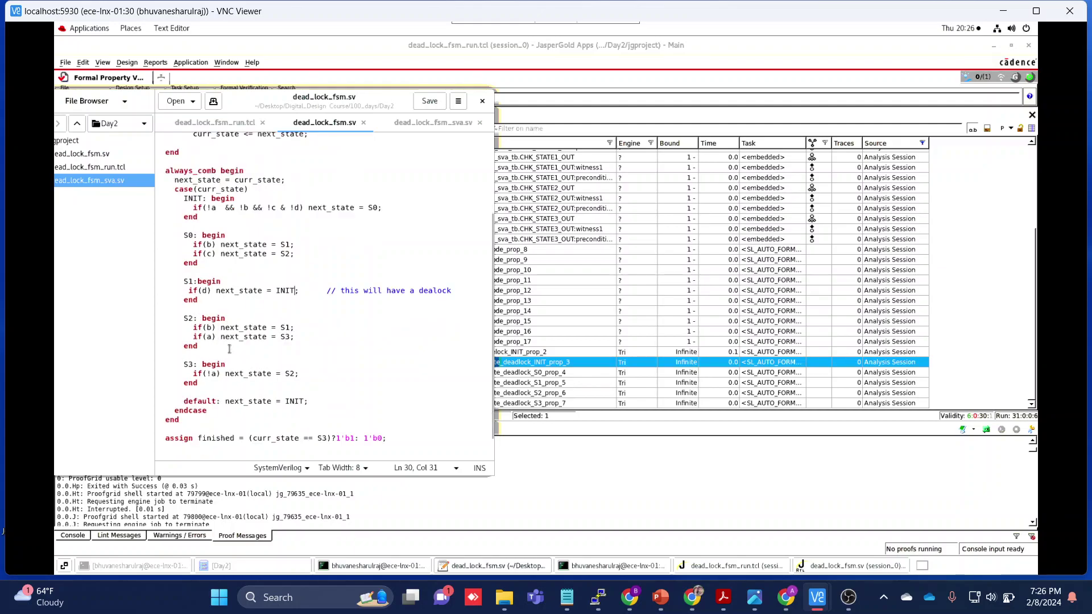
pyautogui.click(194, 328)
pyautogui.write('//')
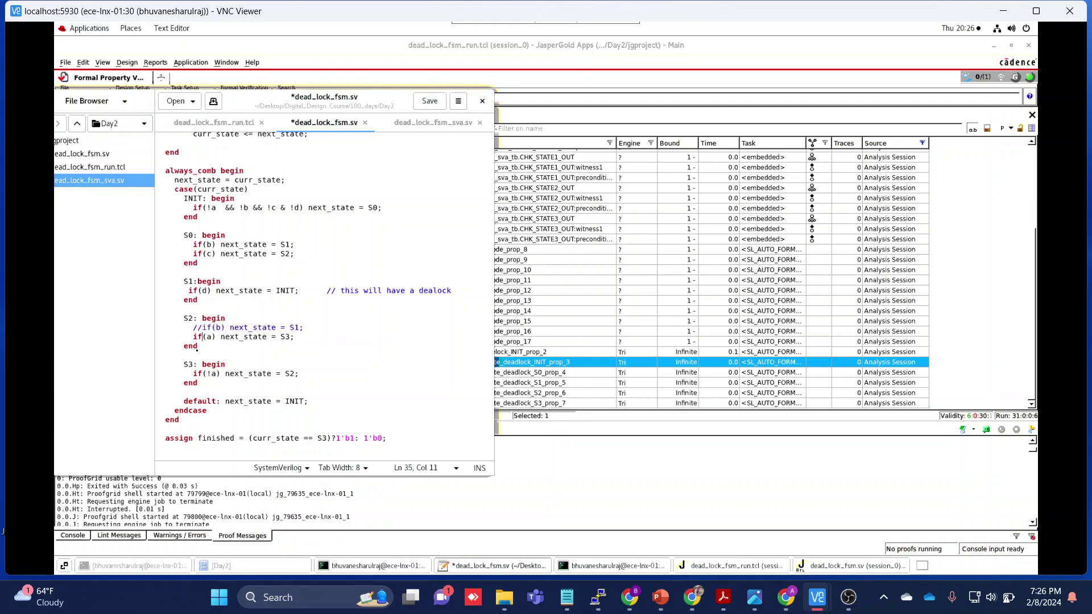
pyautogui.hotkey('ctrl', 's')
# Re-run dead_lock_fsm_run.tcl from the recent-scripts list to reload the edited design.
pyautogui.click(607, 373)
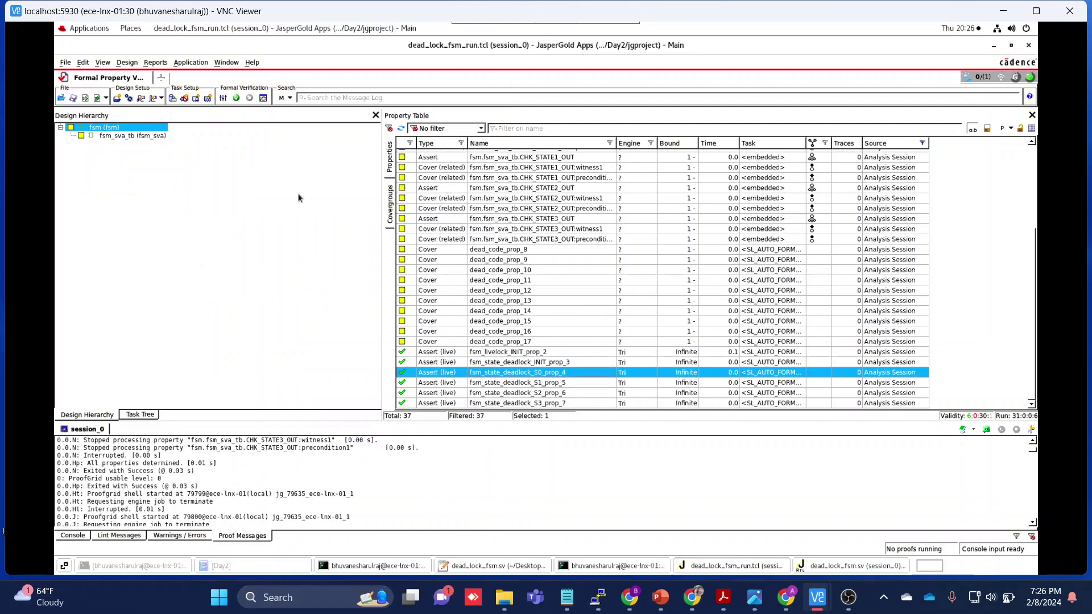
pyautogui.click(106, 99)
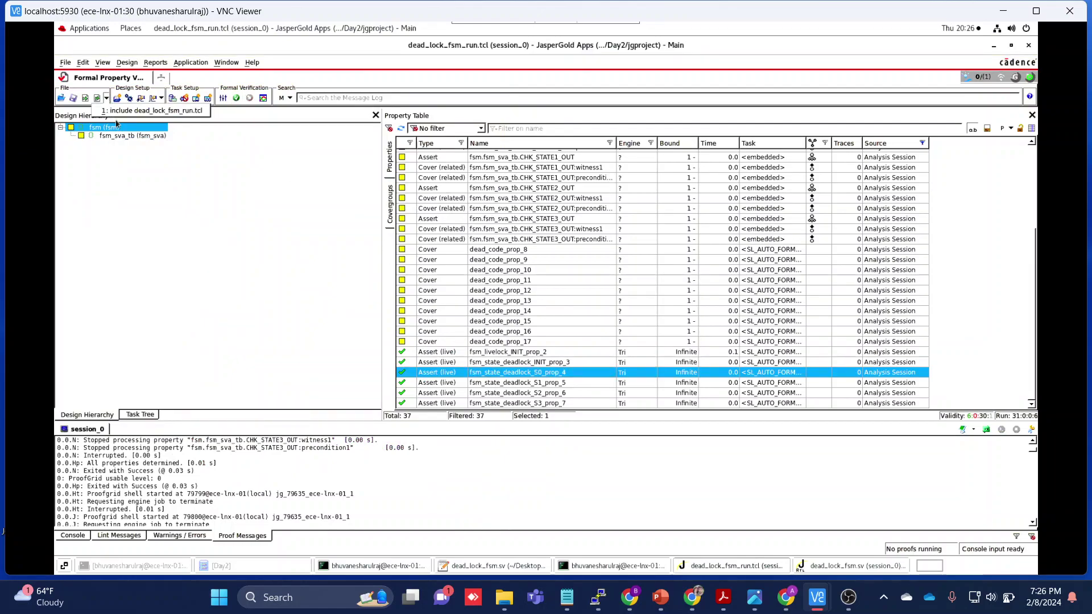
pyautogui.click(117, 112)
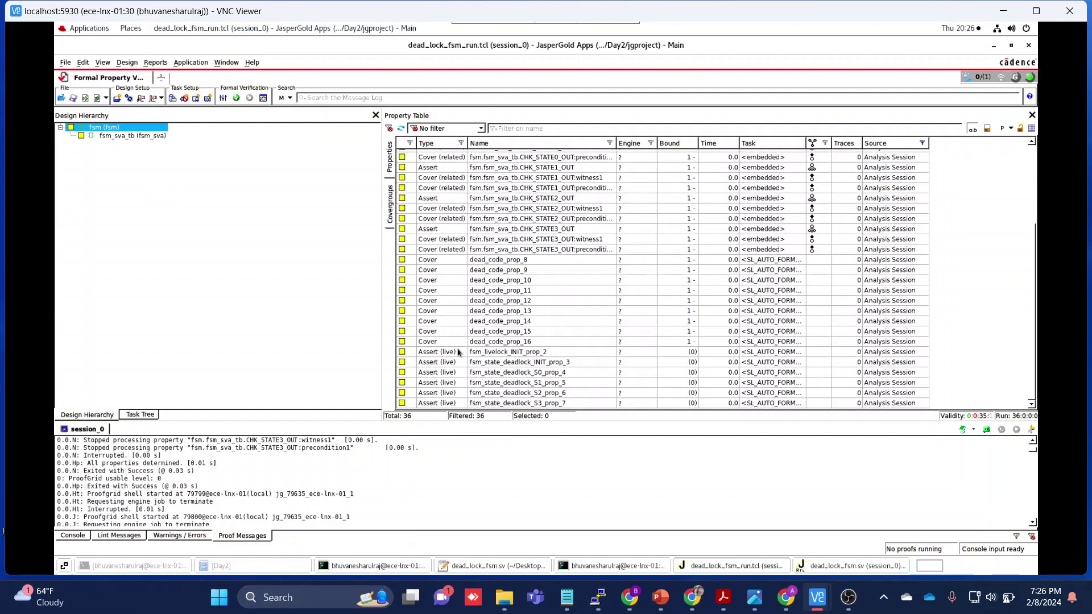
# Prove the six live assertions, then view and minimize the failing fsm_livelock_INIT_prop_2 trace.
pyautogui.click(459, 353)
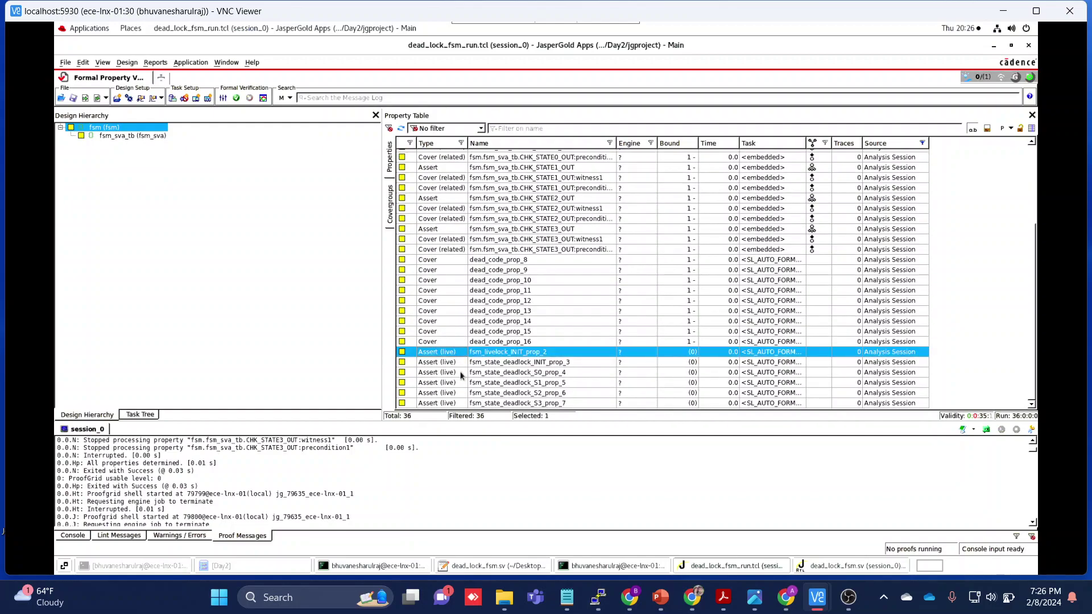
pyautogui.keyDown('shift'); pyautogui.click(480, 404); pyautogui.keyUp('shift')
pyautogui.rightClick(496, 361)
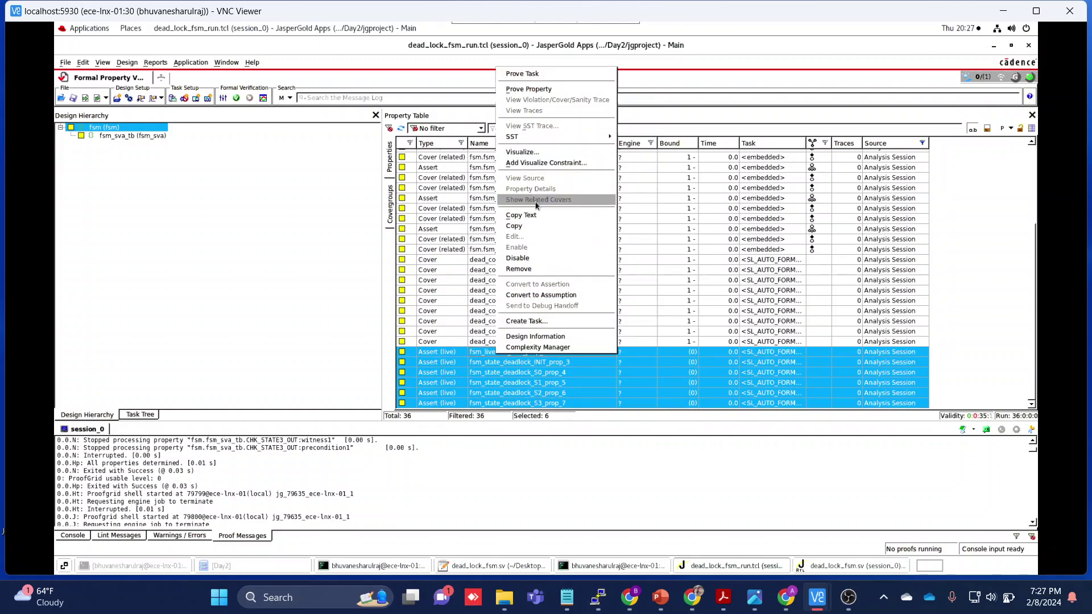
pyautogui.click(528, 89)
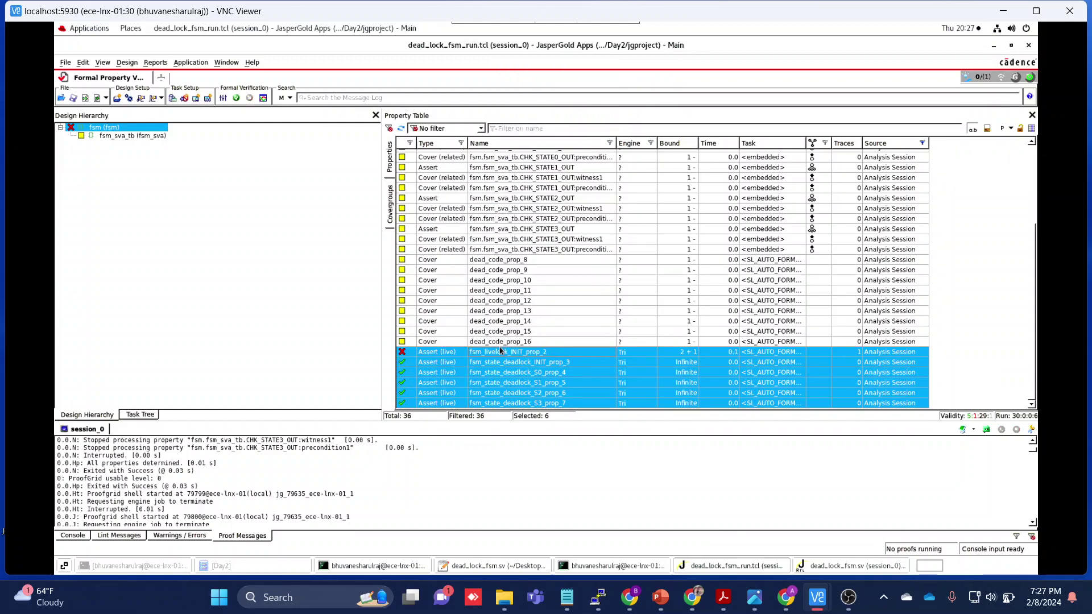
pyautogui.doubleClick(487, 353)
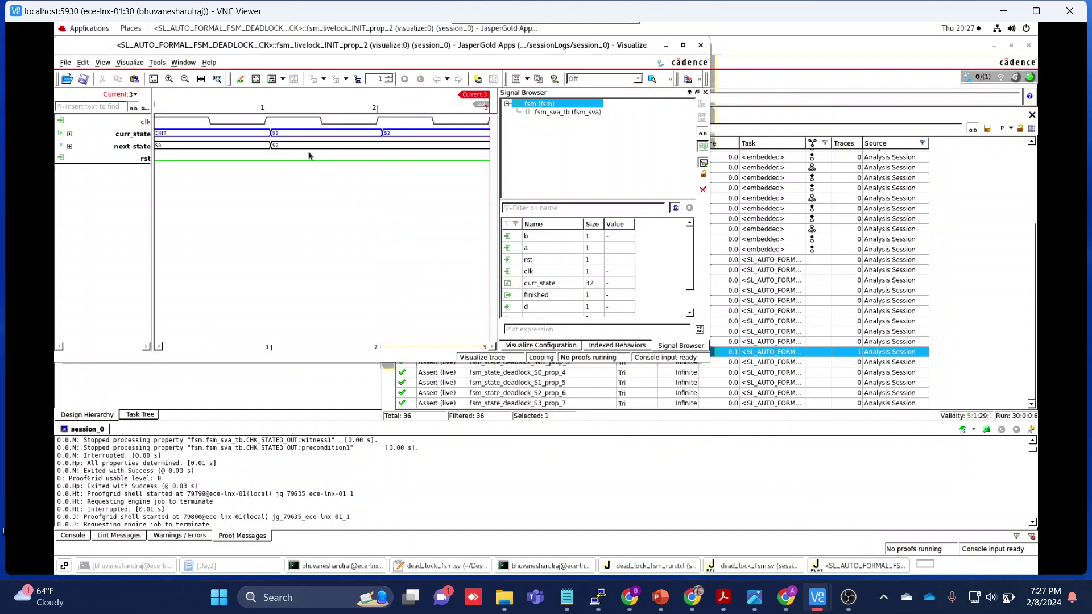
pyautogui.click(664, 47)
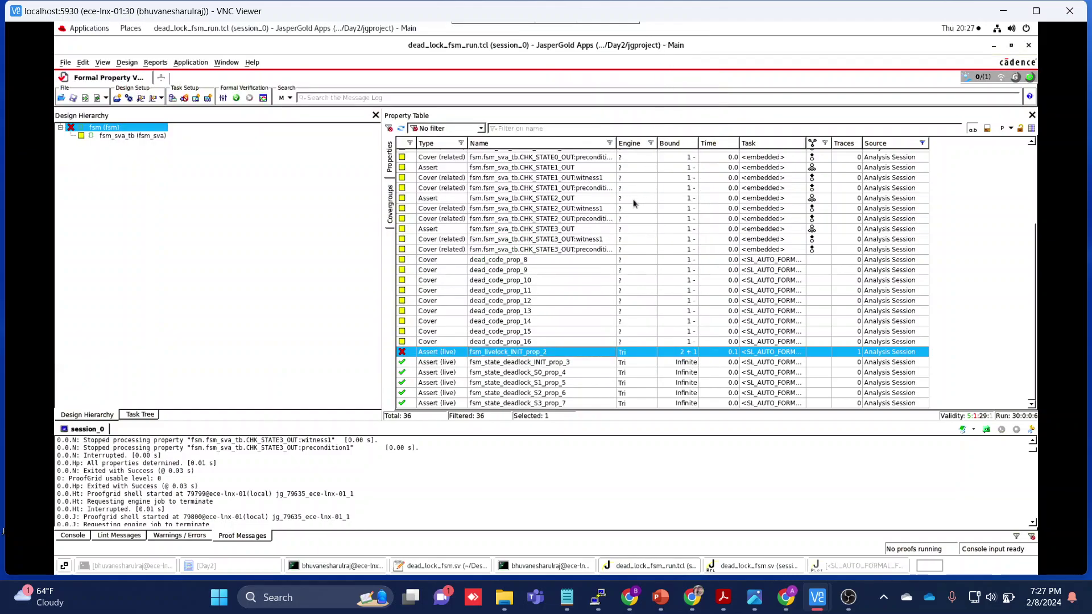
pyautogui.click(660, 597)
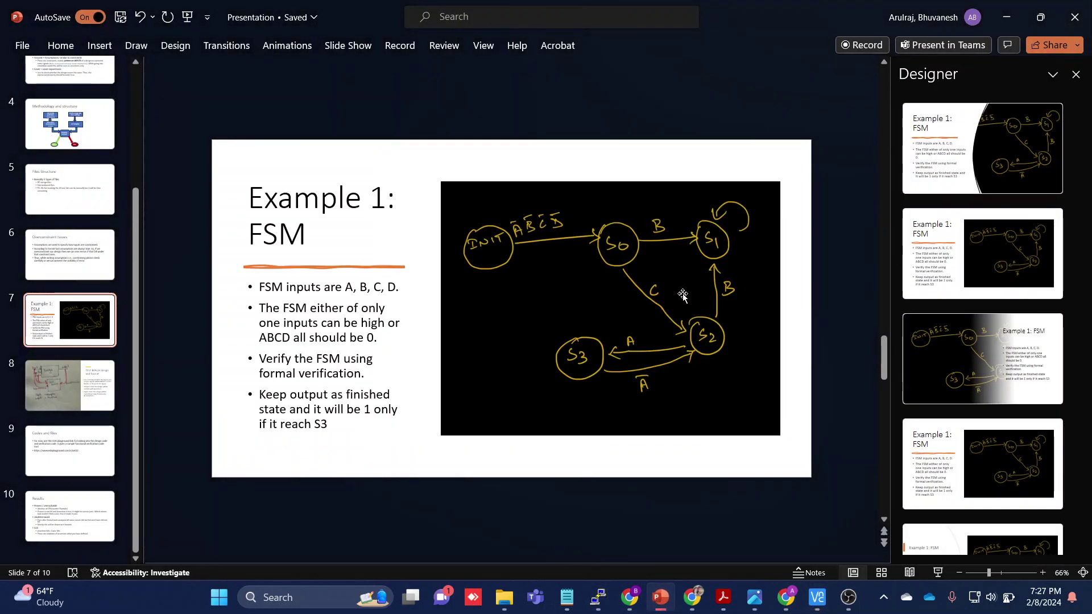
# Minimize PowerPoint to view JasperGold's failing fsm_livelock_INIT_prop_2 and five proven deadlock checks.
pyautogui.click(1006, 17)
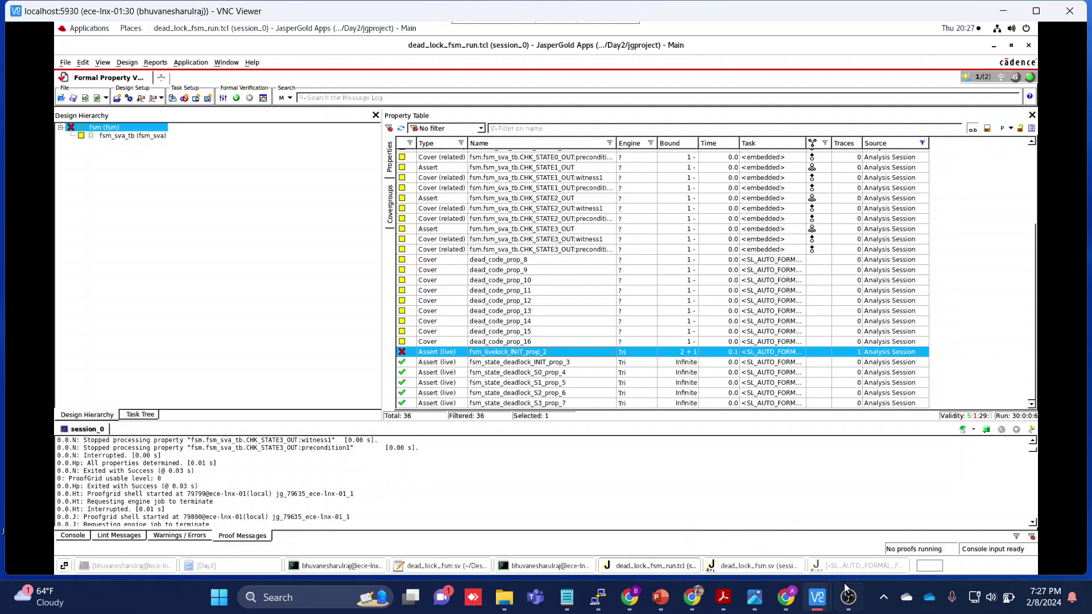
pyautogui.moveTo(849, 597)
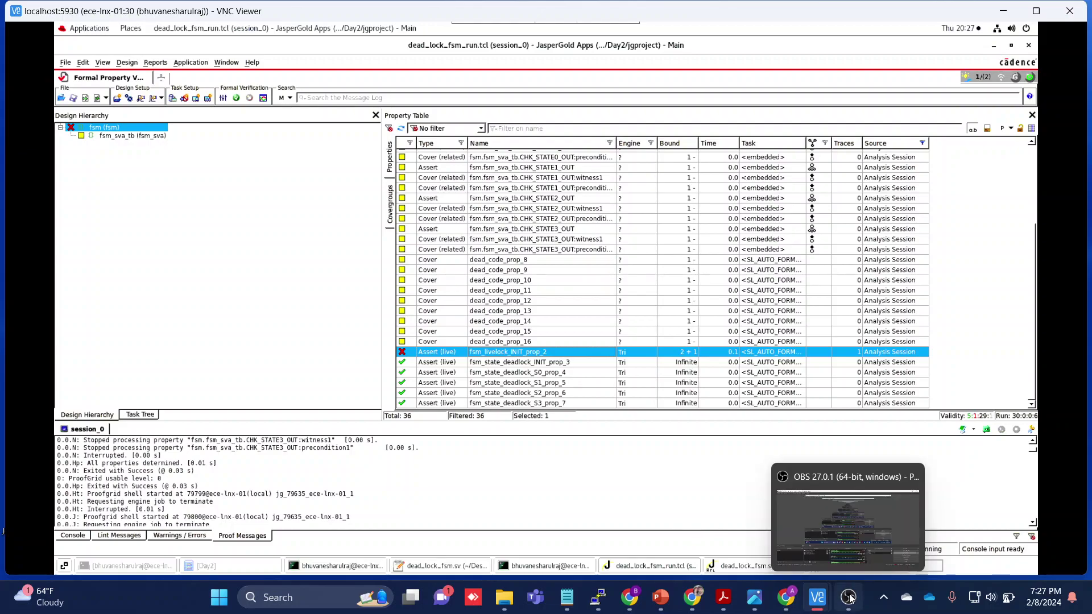